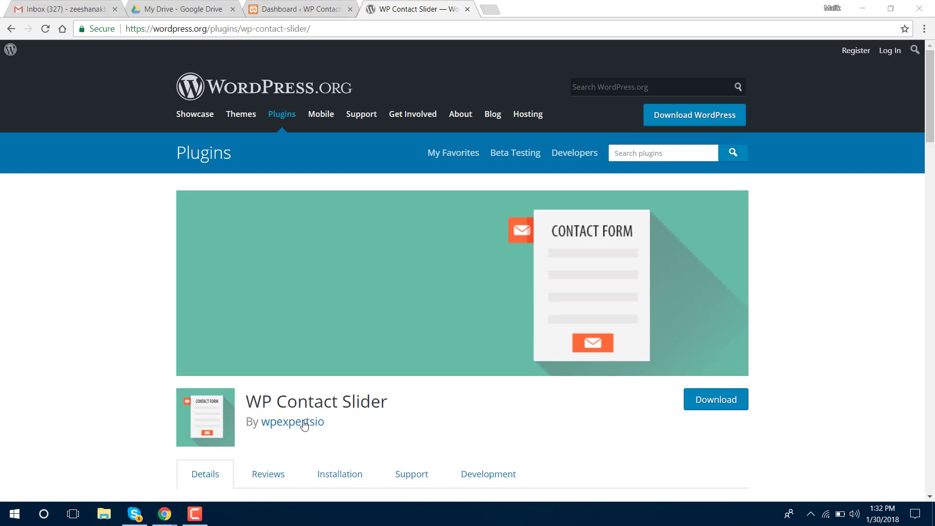
Examine the WP Contact Slider plugin page, reading its description of supported form plugins and the features list.
drag(245, 403, 513, 424)
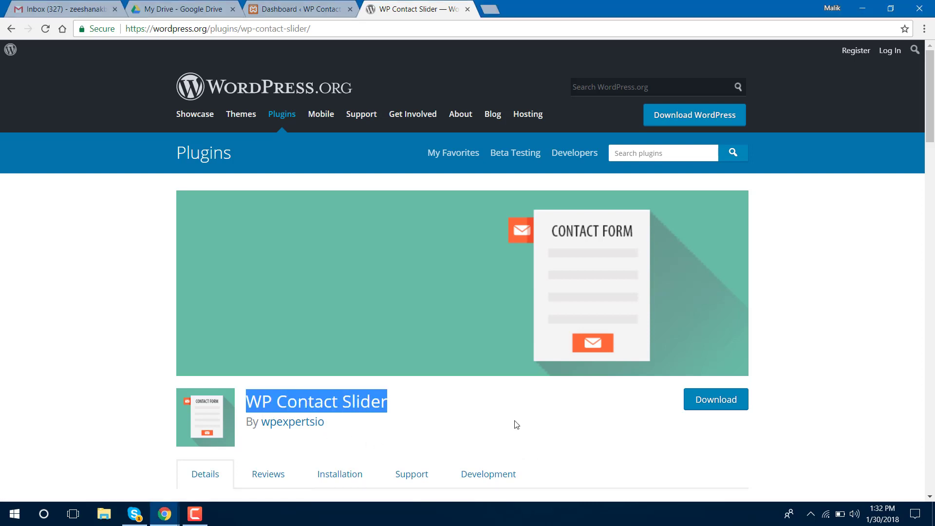
scroll(576, 401, down, 4)
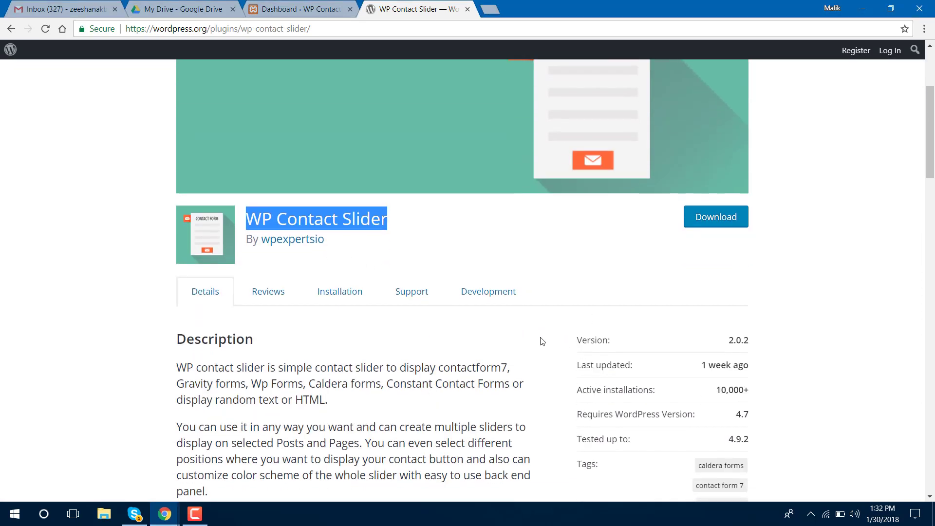
scroll(540, 343, down, 3)
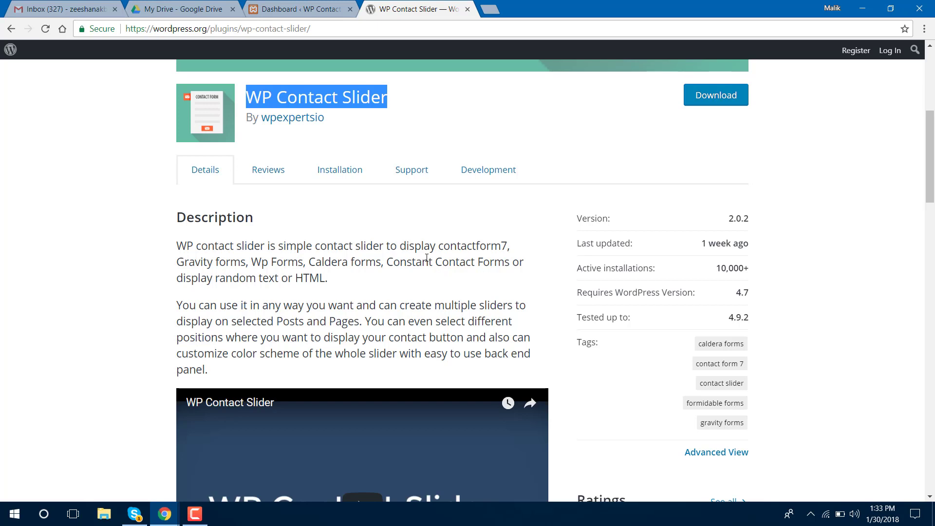
drag(439, 246, 507, 245)
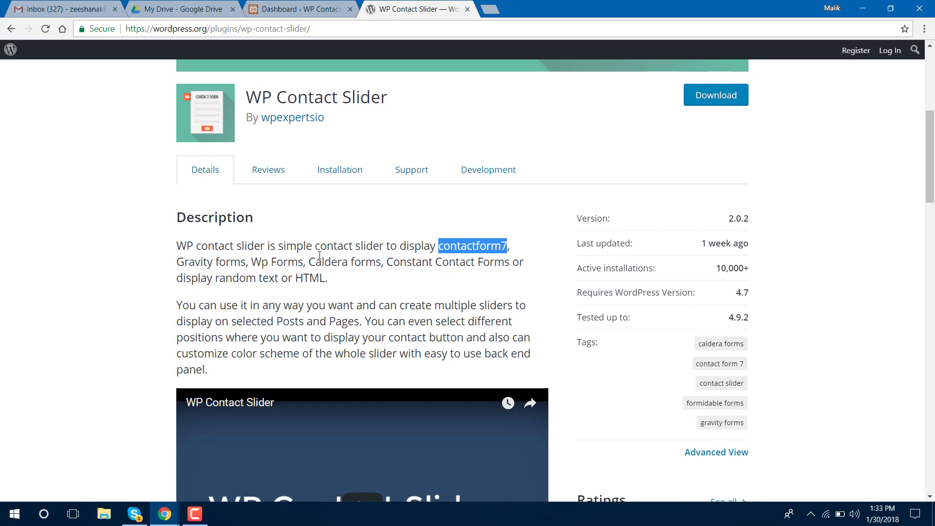
drag(252, 261, 308, 262)
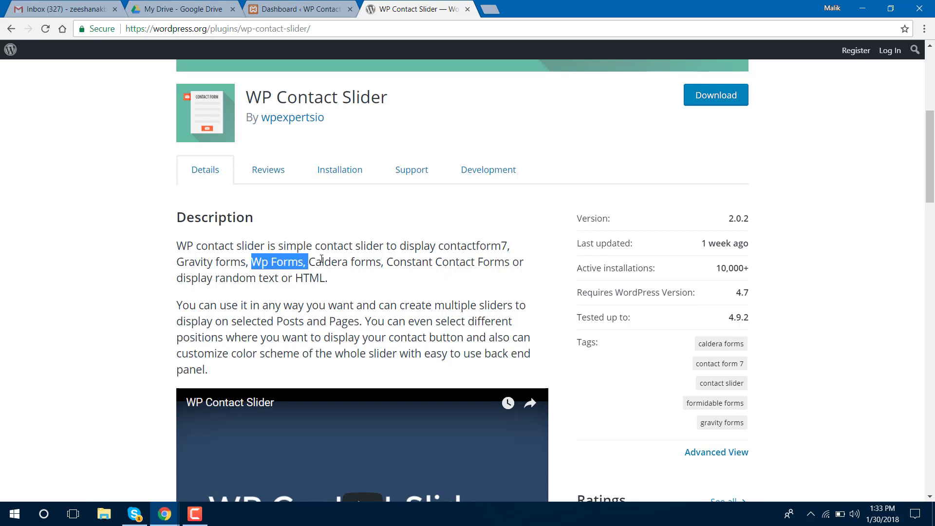
click(385, 262)
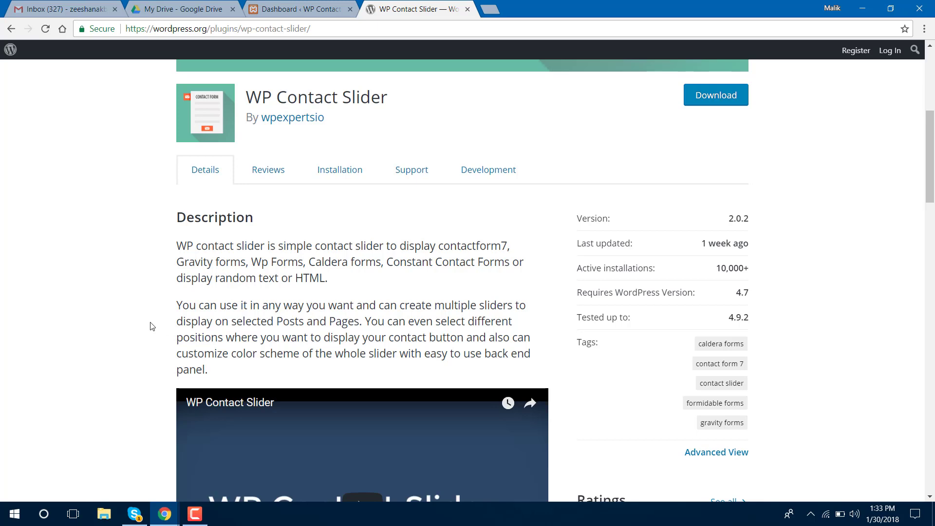
scroll(151, 325, down, 1)
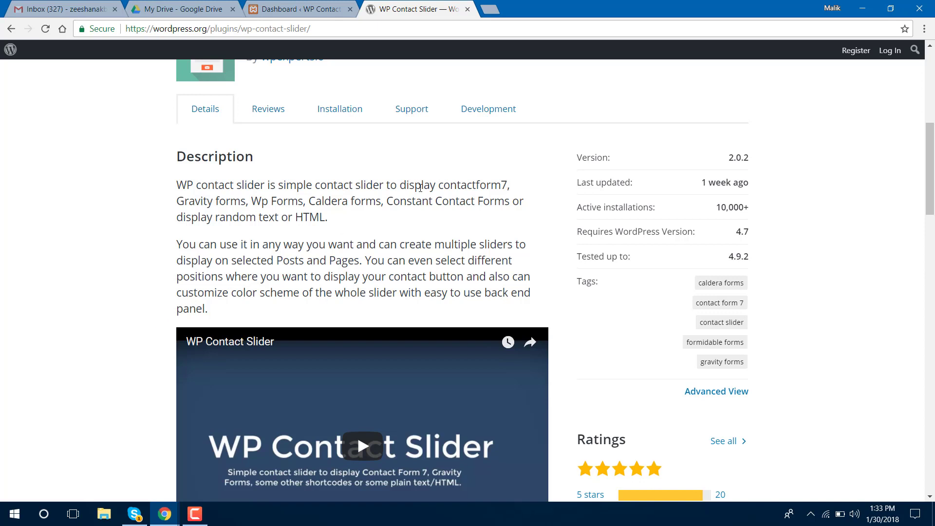
drag(439, 185, 507, 185)
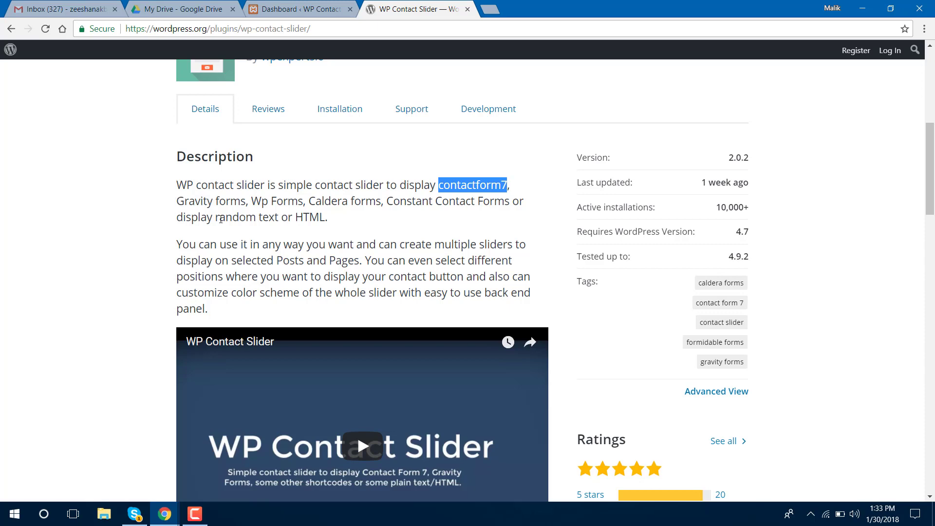
scroll(255, 260, down, 3)
scroll(192, 289, down, 3)
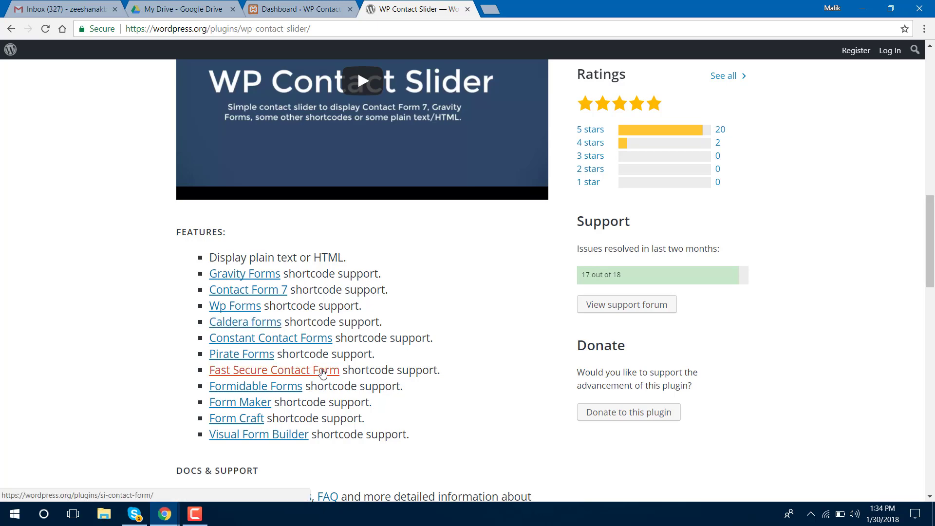
scroll(323, 372, up, 4)
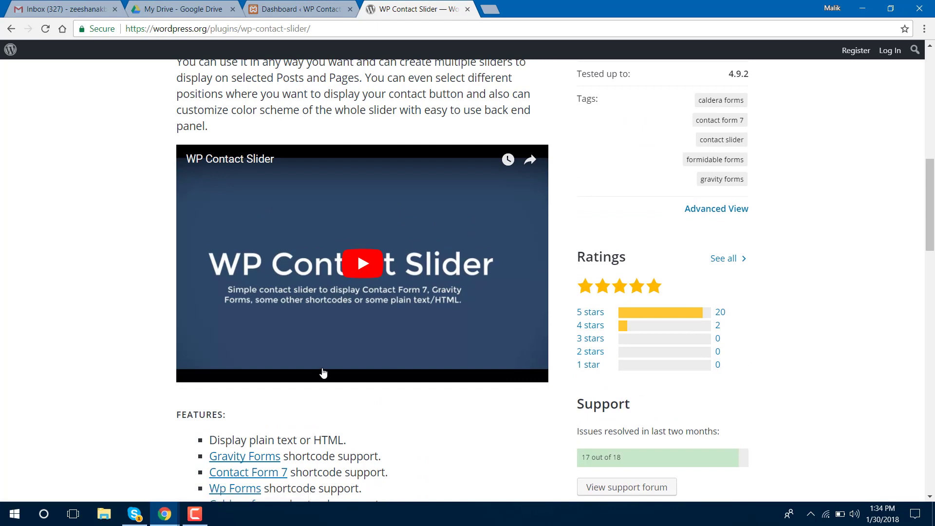
scroll(315, 372, down, 2)
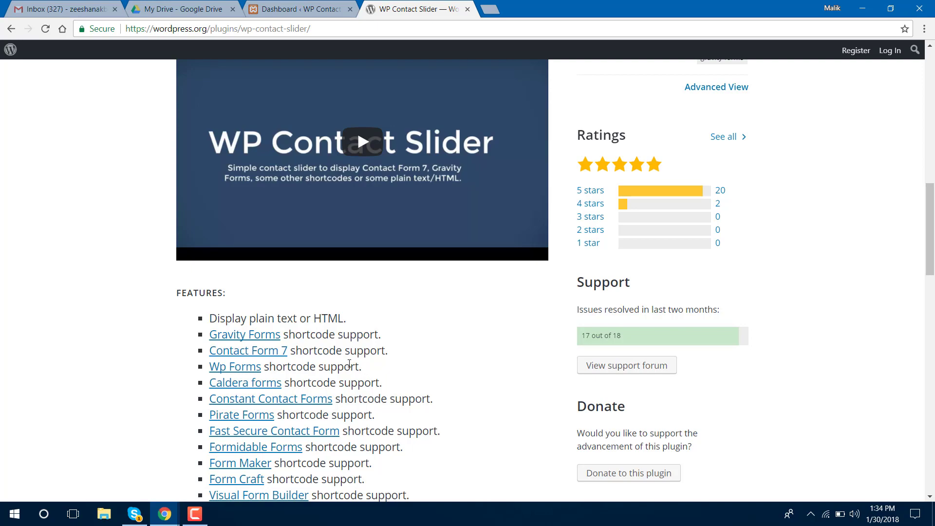
Download the WP Contact Slider plugin from its WordPress.org page.
scroll(364, 368, up, 7)
scroll(528, 286, up, 4)
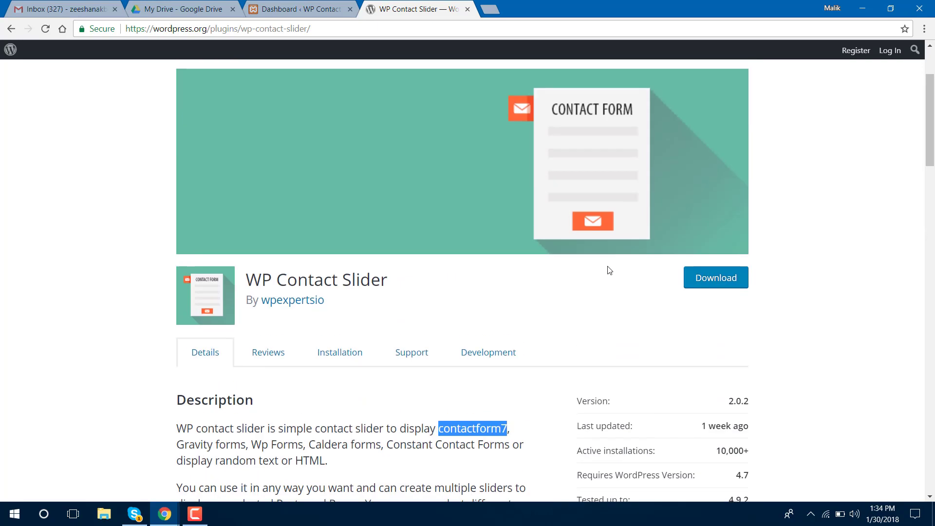
click(716, 283)
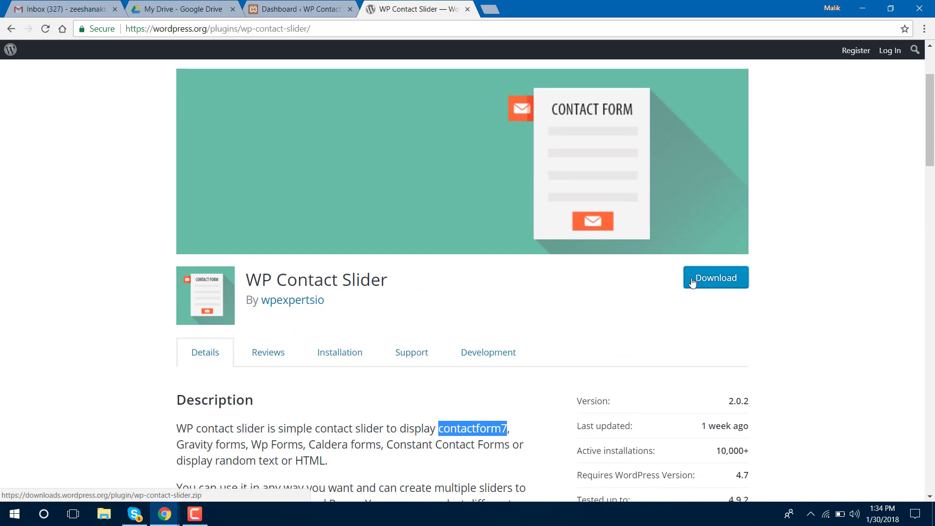
Switch to the local WordPress dashboard and search for "wp contact slider" among the new plugins to add.
click(317, 11)
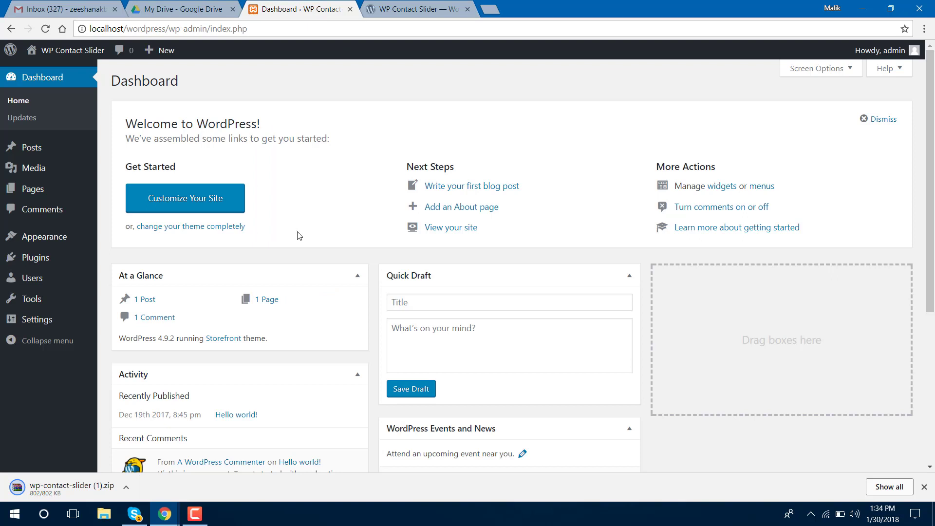
click(41, 259)
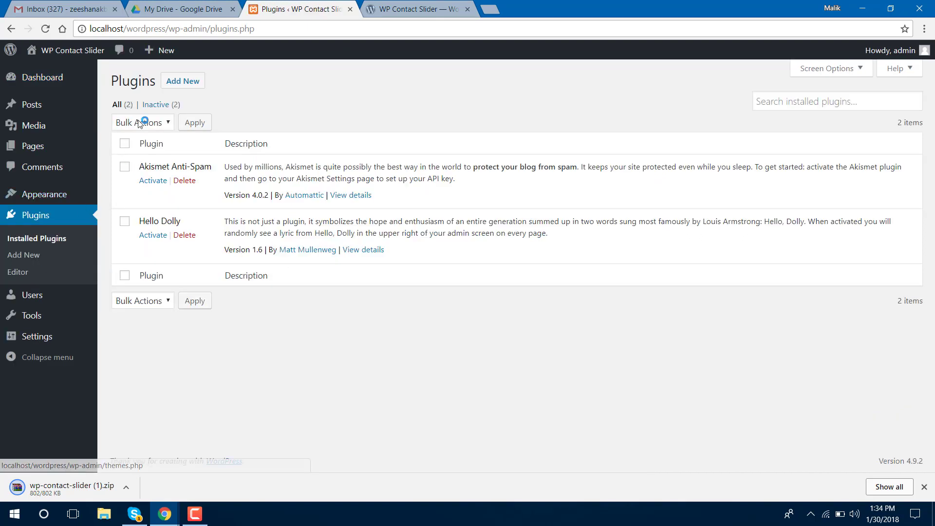
click(177, 84)
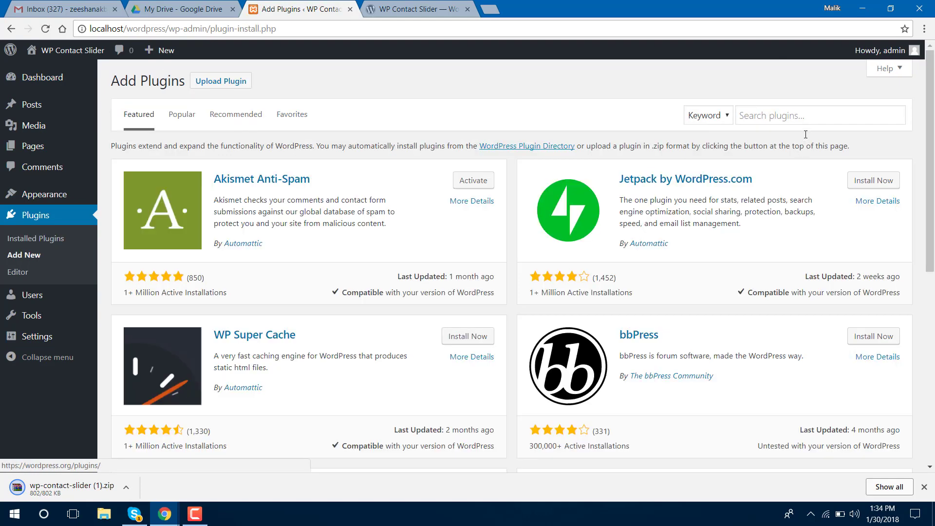
click(805, 119)
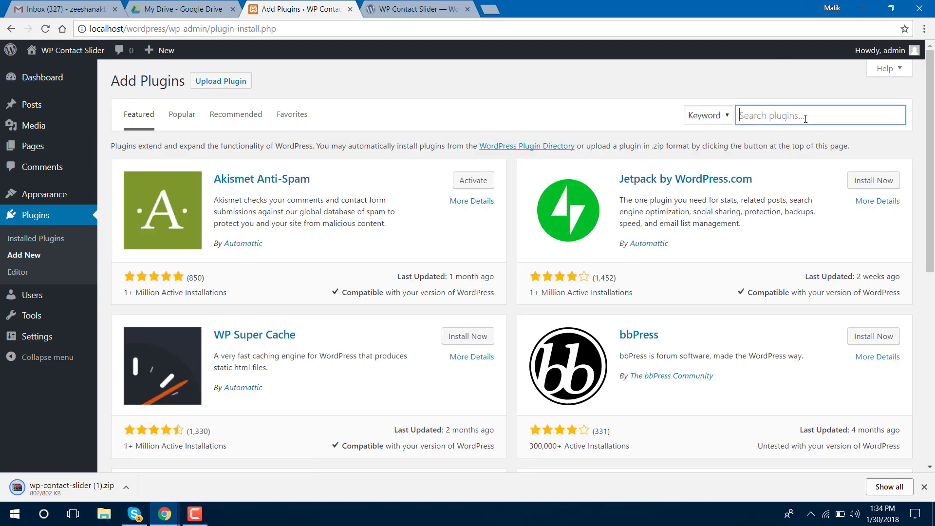
text(wp contact )
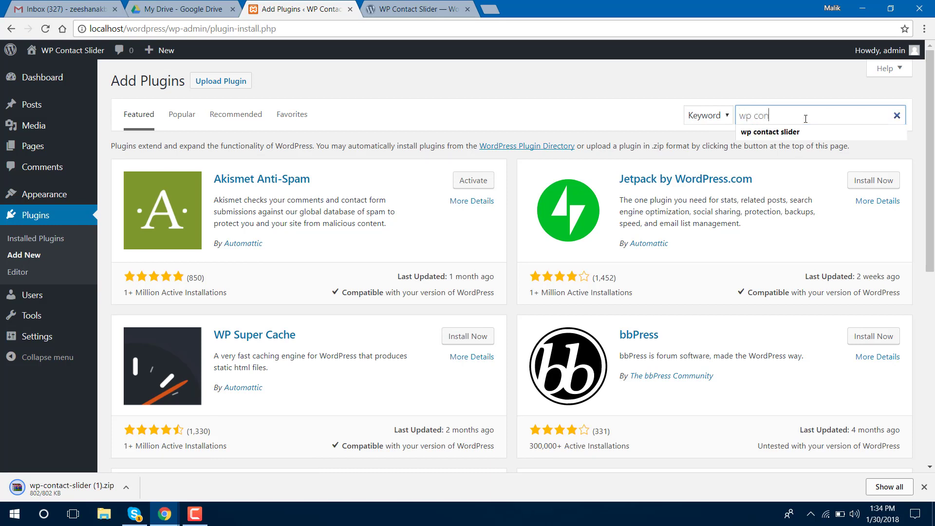
text(slider)
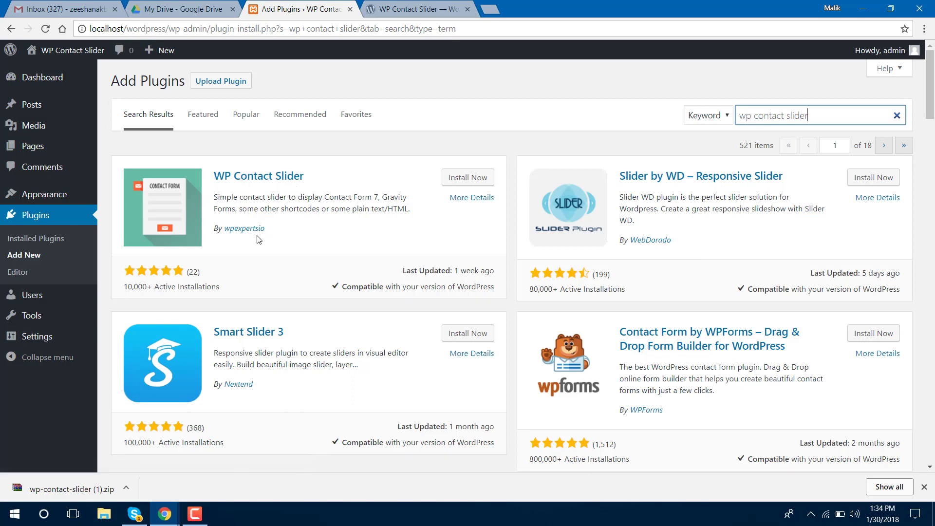
Install and activate the WP Contact Slider plugin by wpexpertsio, allowing usage data to be shared.
click(472, 183)
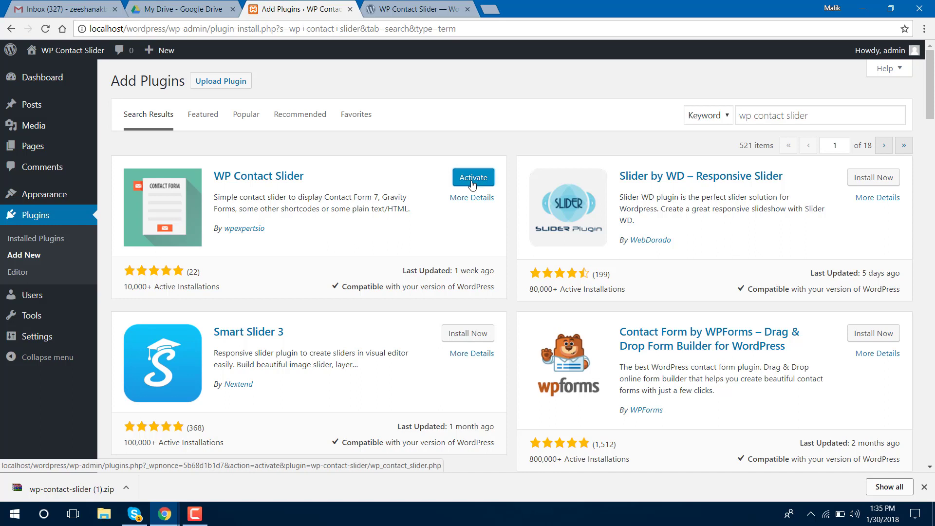
click(471, 184)
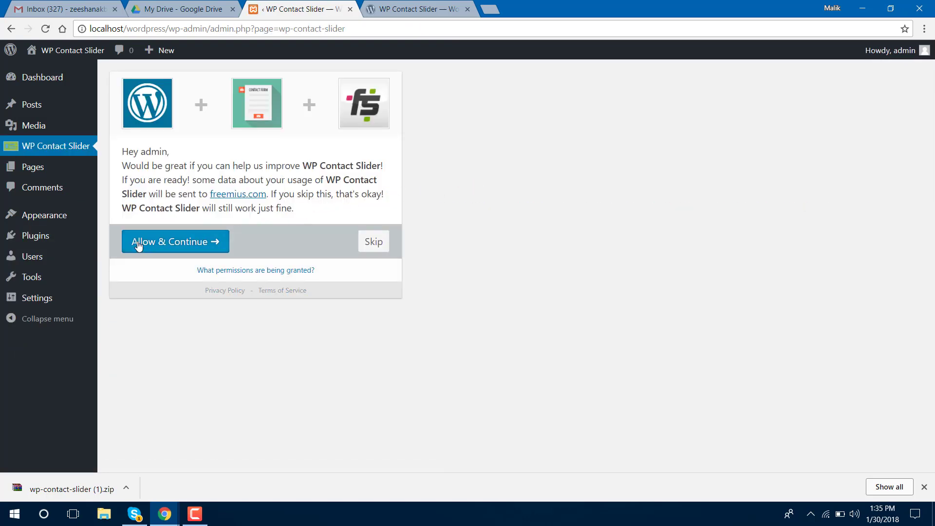
click(170, 245)
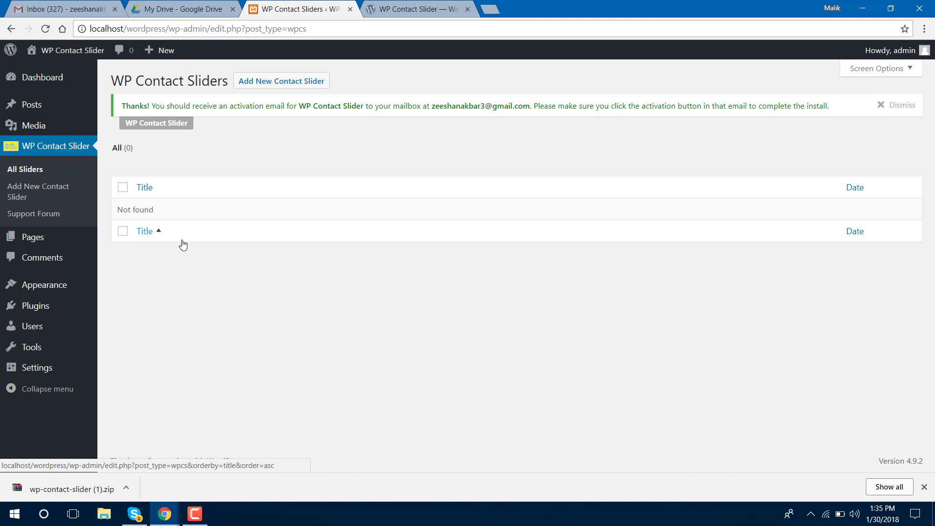
Add a new contact slider with the title "Simple Contact Slider".
click(301, 88)
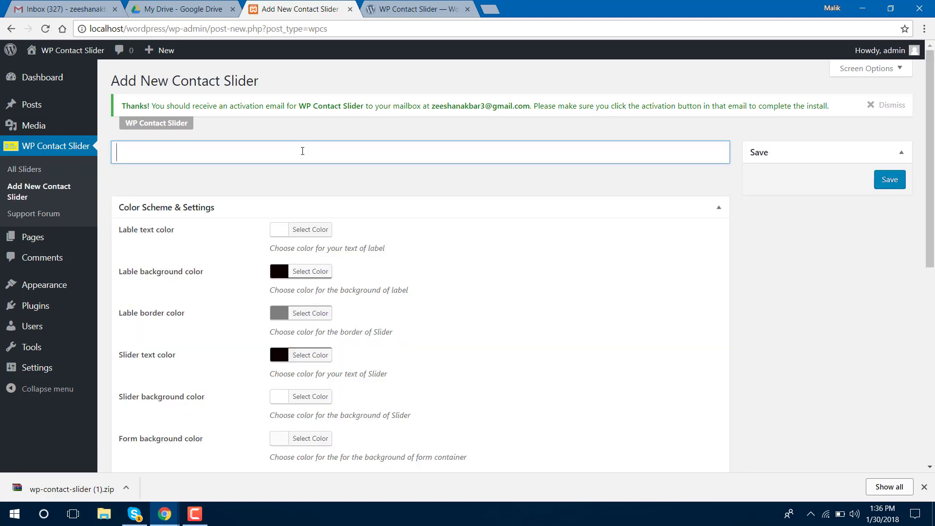
text(Cont)
text(act Slider)
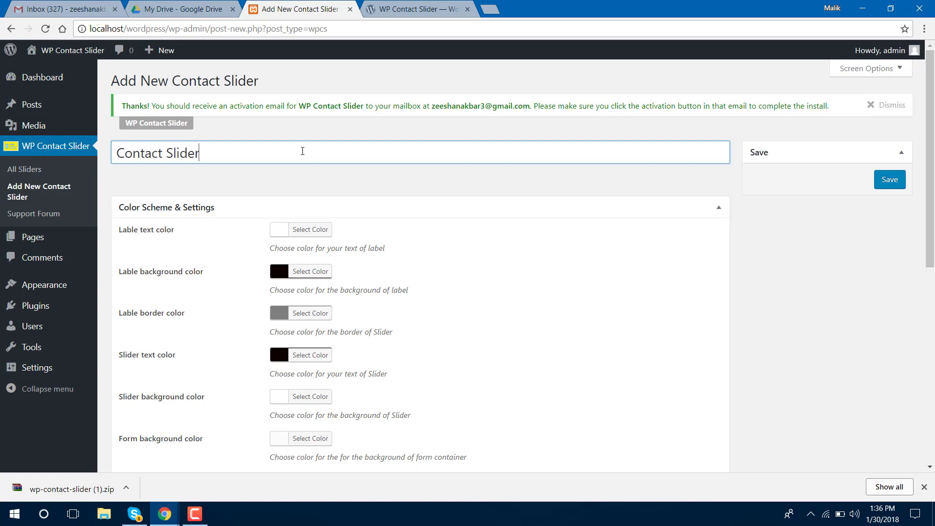
text(Simple)
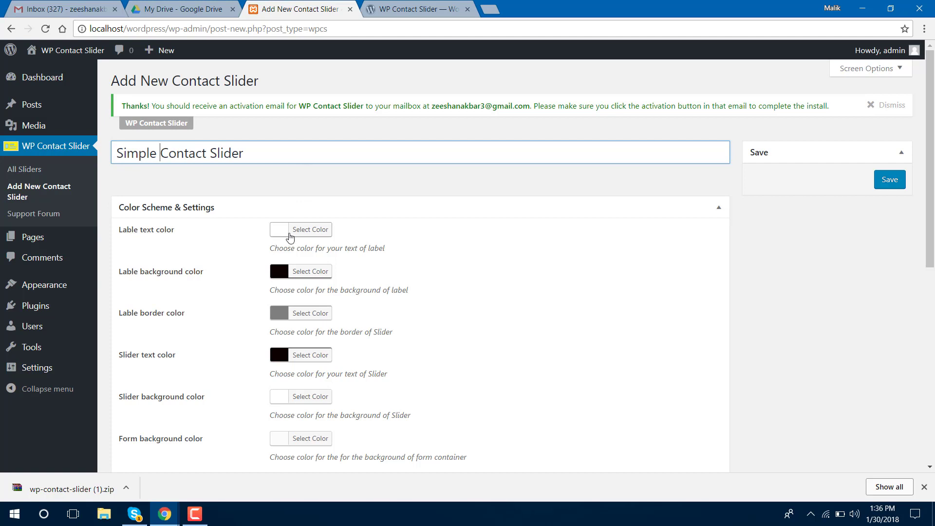
Set the slider's label text color to #0a0a0a and its label background color to white.
click(291, 237)
drag(288, 273, 271, 367)
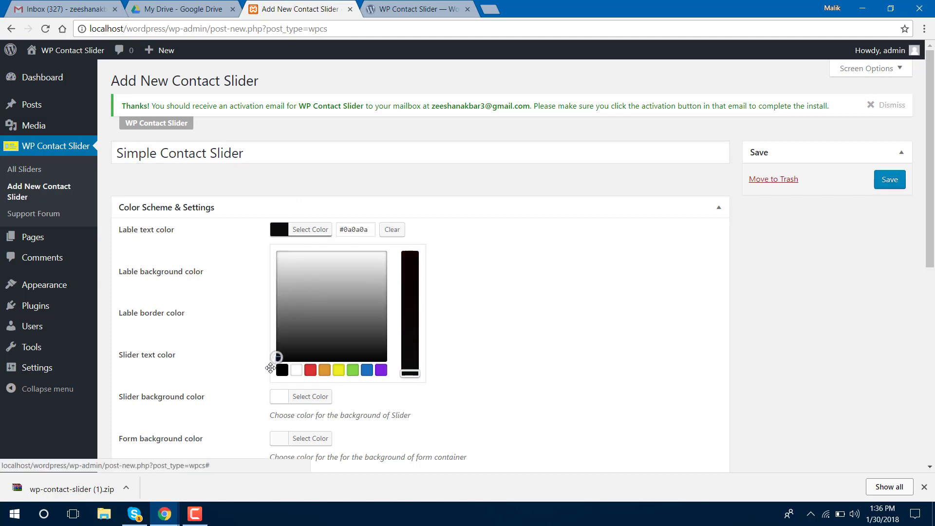
scroll(447, 268, down, 1)
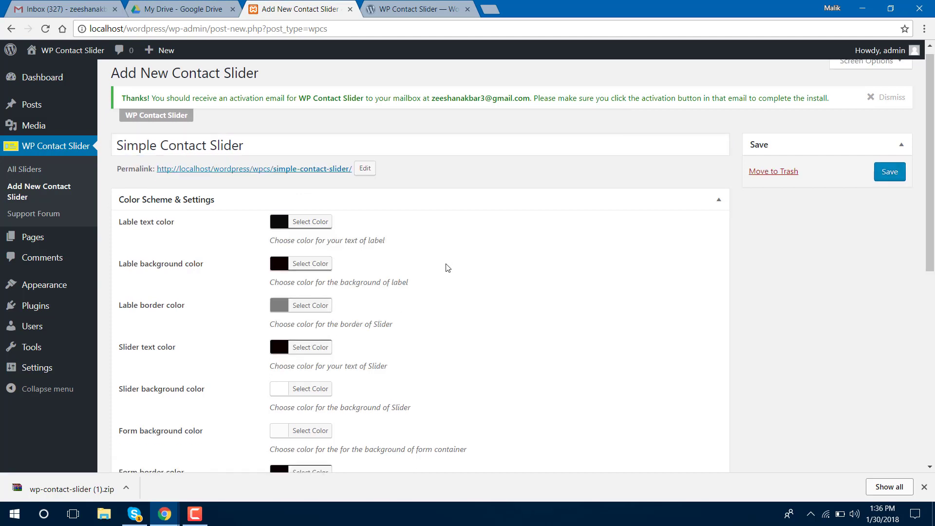
scroll(447, 268, down, 3)
click(280, 150)
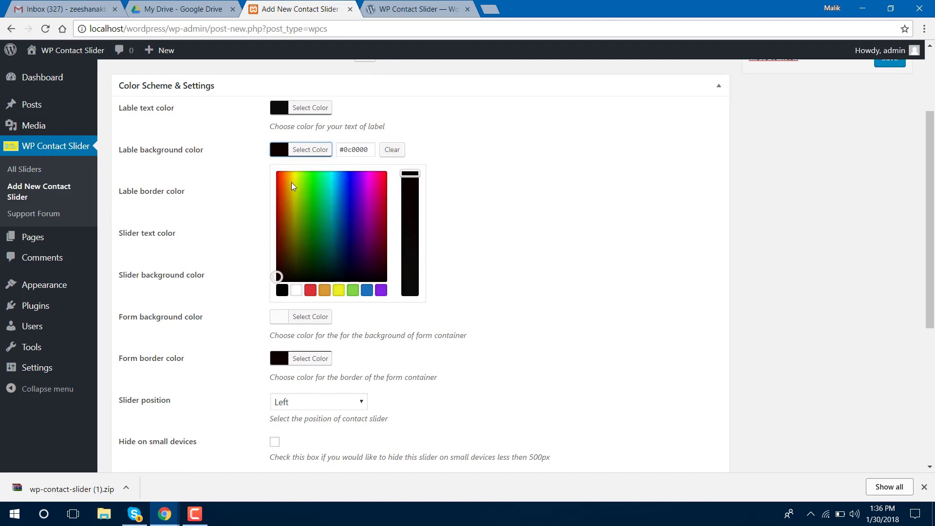
click(295, 291)
click(452, 183)
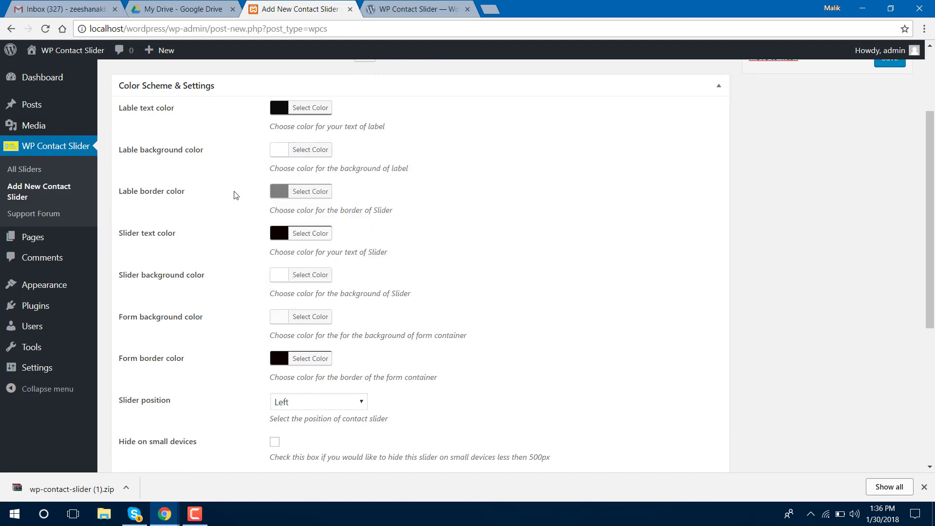
Set the slider's label border color to #0a0a0a.
click(306, 192)
drag(305, 289, 269, 329)
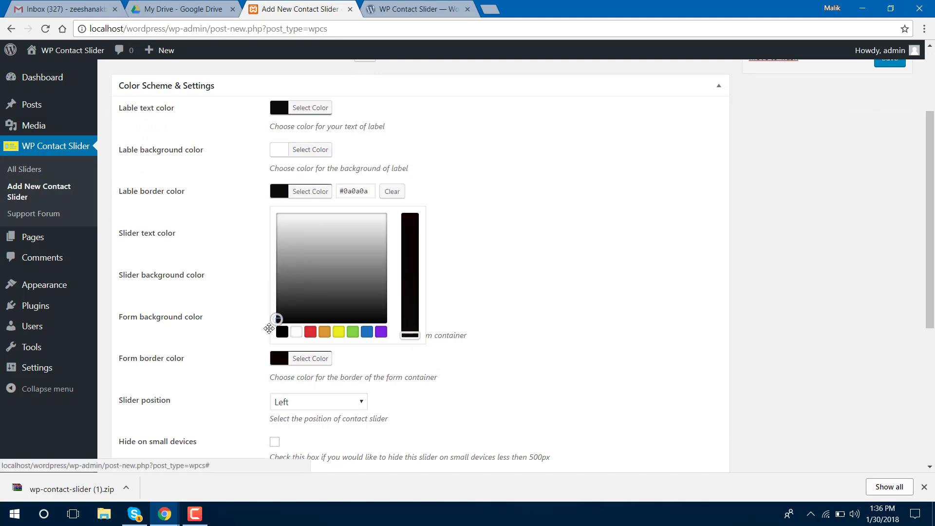
click(468, 245)
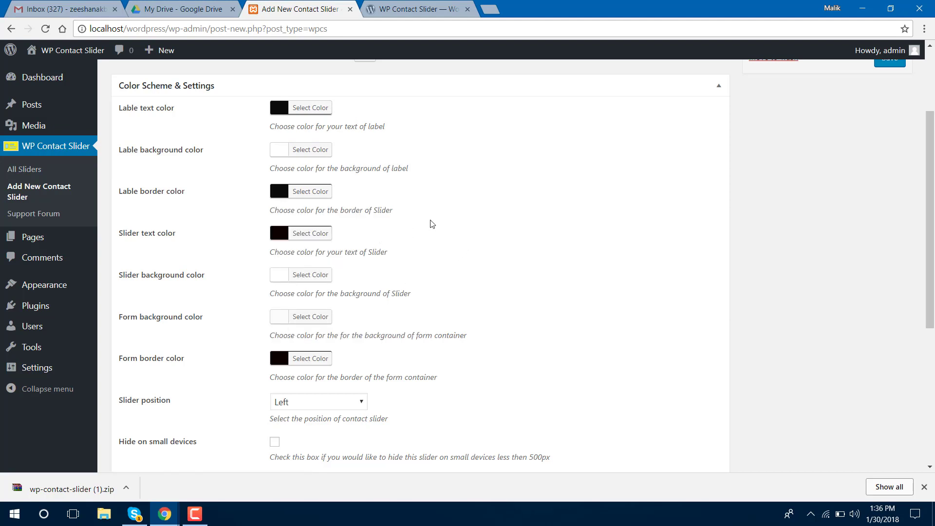
Check the slider text color and look over the remaining color, position and display settings.
scroll(431, 224, down, 1)
click(317, 177)
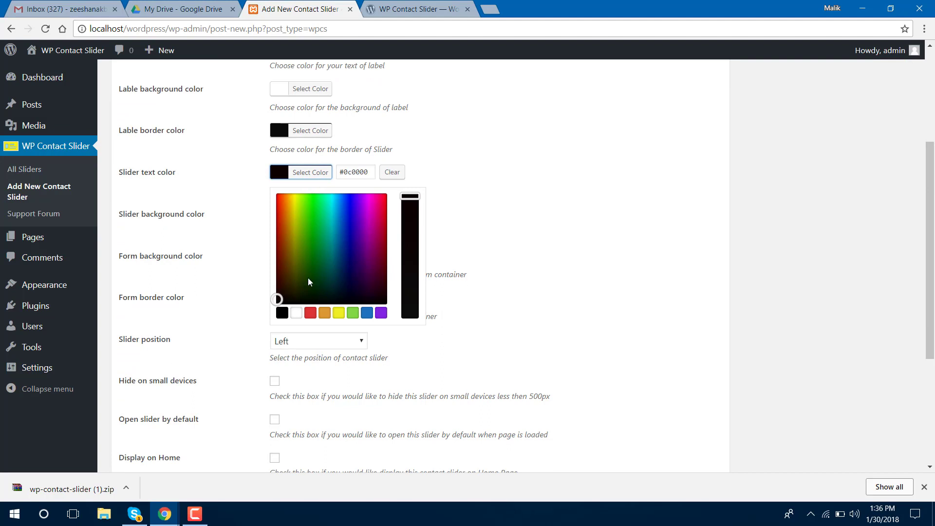
click(472, 199)
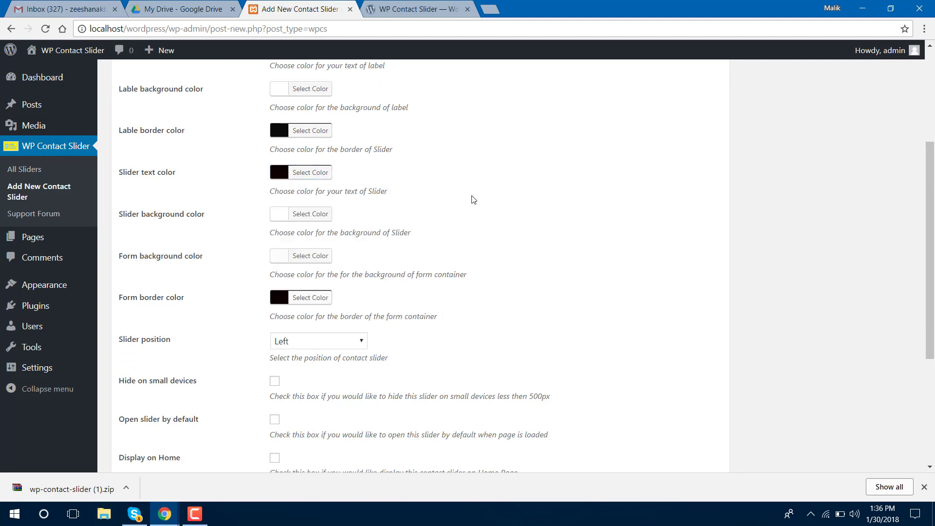
scroll(471, 198, down, 1)
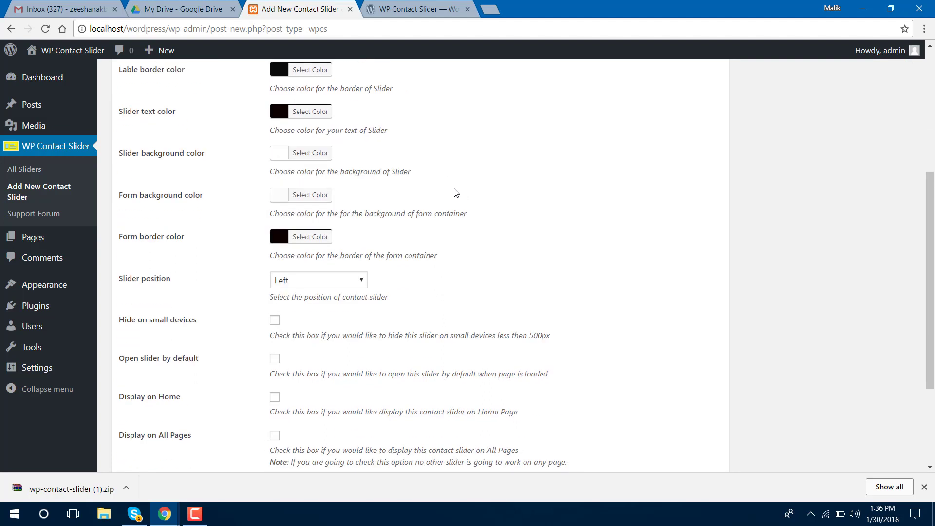
scroll(456, 193, up, 2)
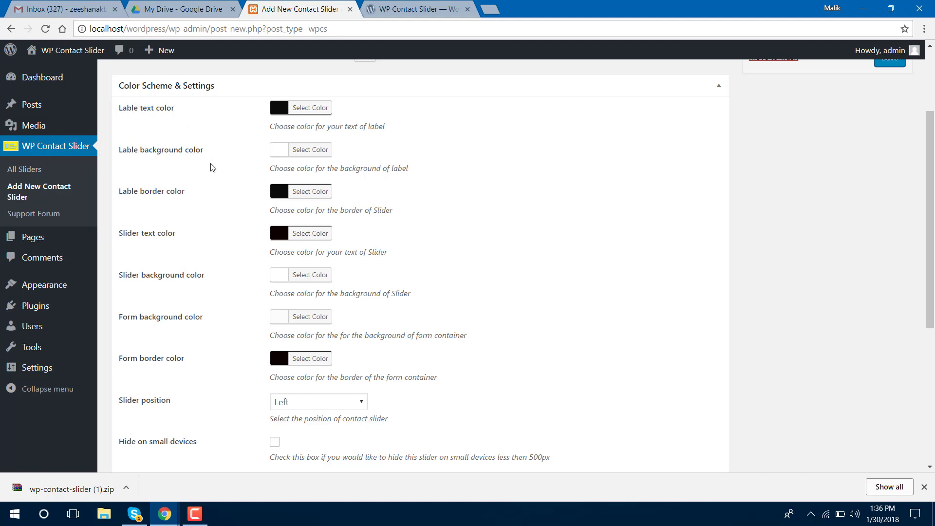
Set the slider position to Right and enable opening the slider by default.
scroll(249, 238, down, 1)
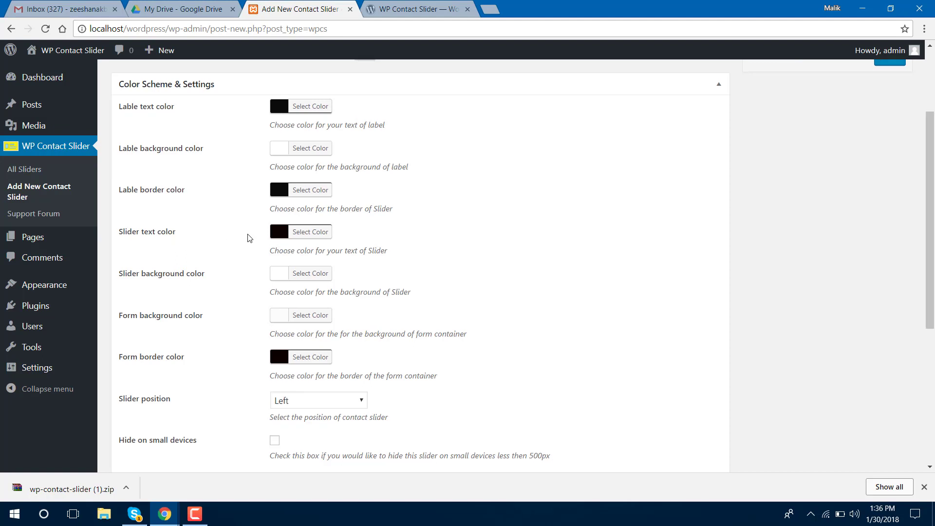
scroll(250, 238, down, 3)
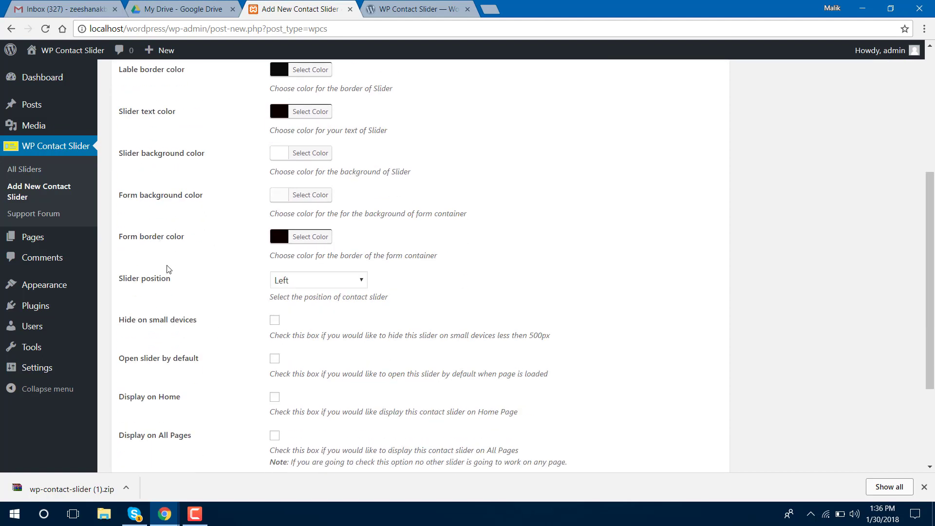
click(356, 282)
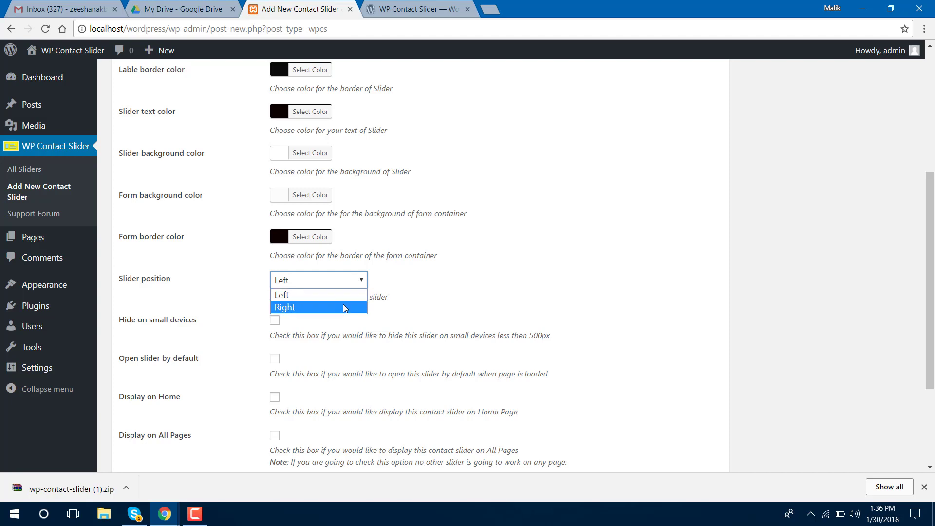
click(344, 308)
scroll(415, 261, down, 1)
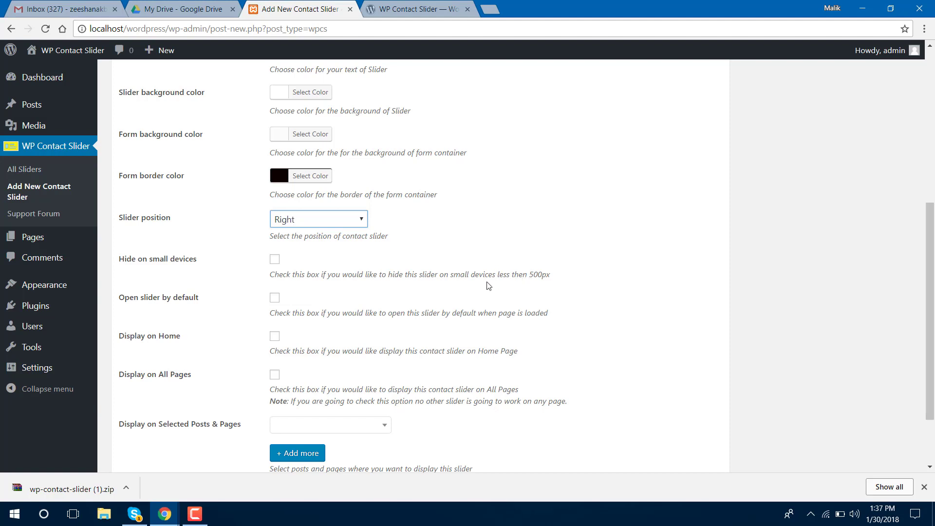
scroll(489, 285, down, 1)
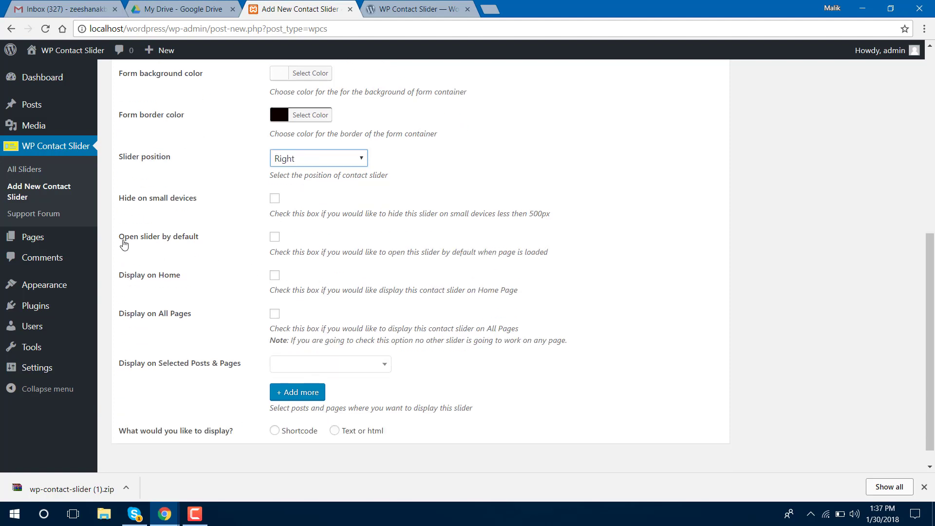
click(275, 237)
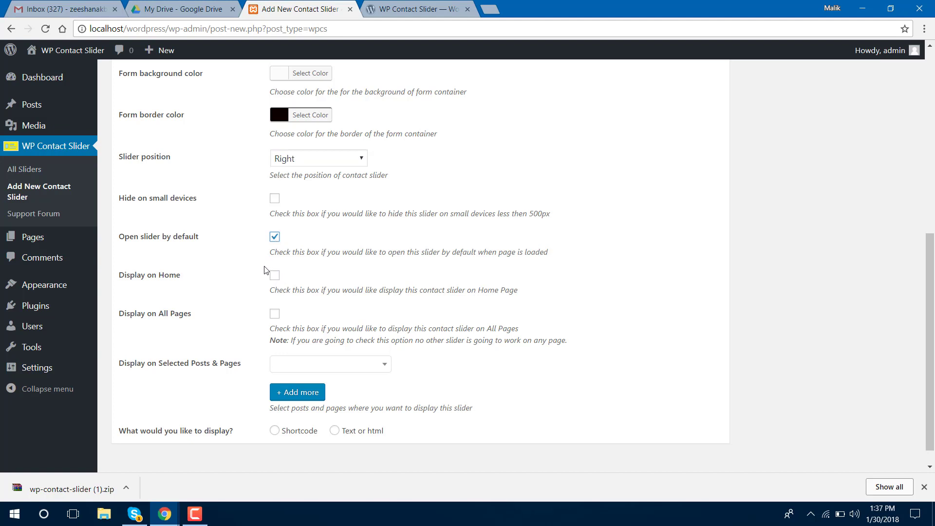
Check the selectable posts and pages for the slider, and enable its display on all pages.
scroll(266, 271, down, 1)
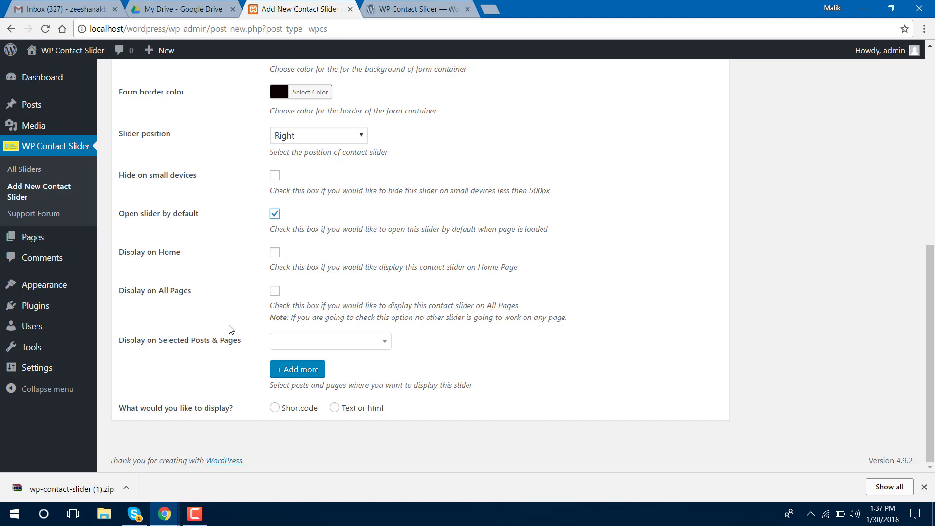
click(382, 346)
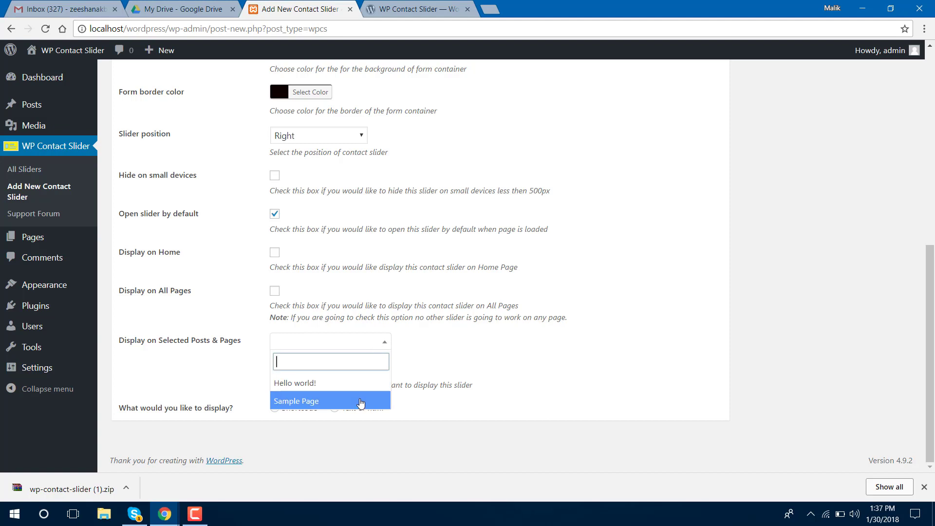
click(382, 341)
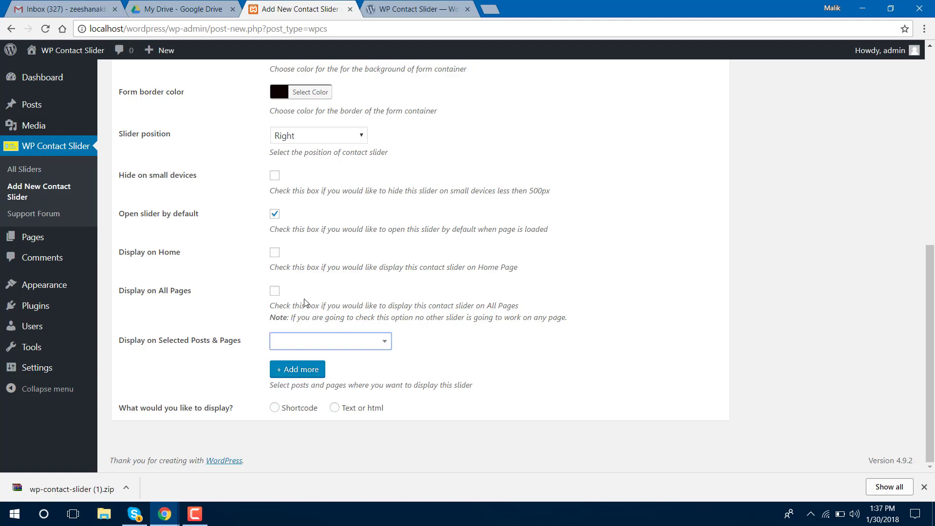
click(275, 291)
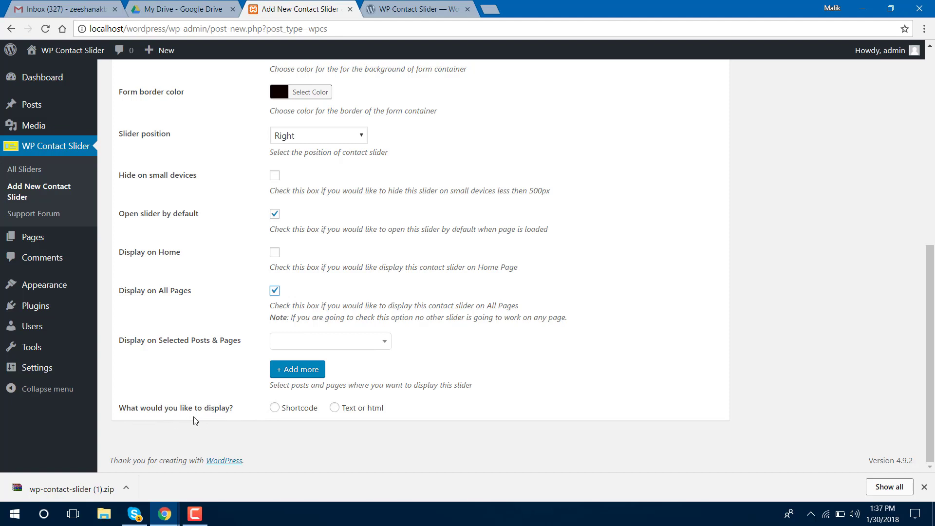
Choose "Text or html" as the slider's content and enter "This is a descrition..." as the text to display.
click(337, 409)
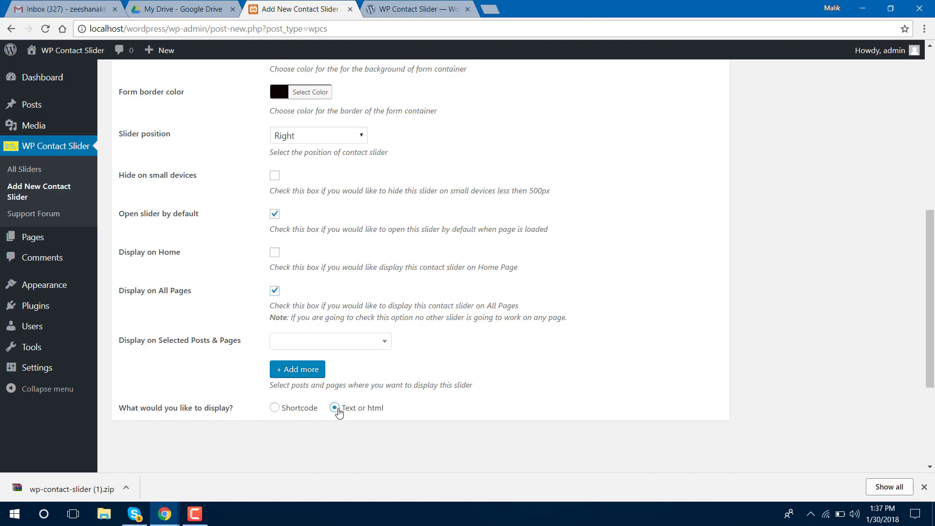
scroll(340, 413, down, 3)
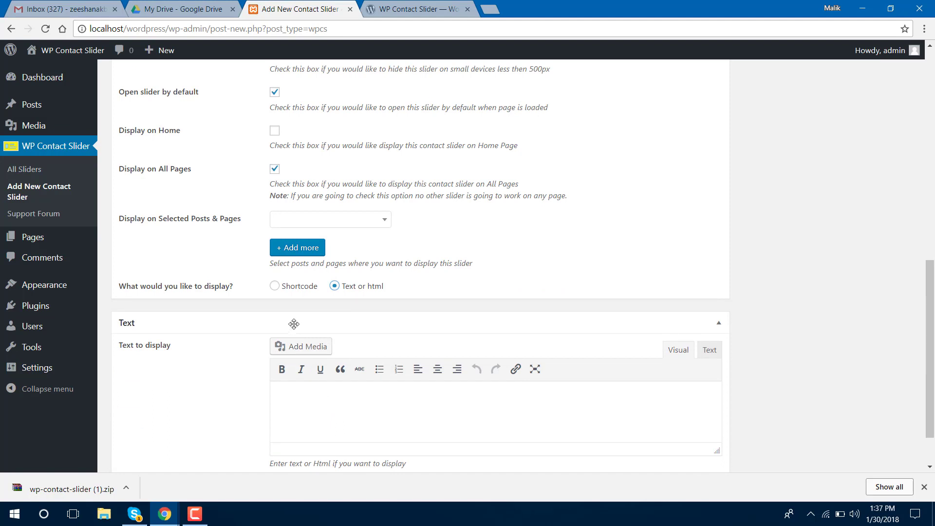
click(320, 401)
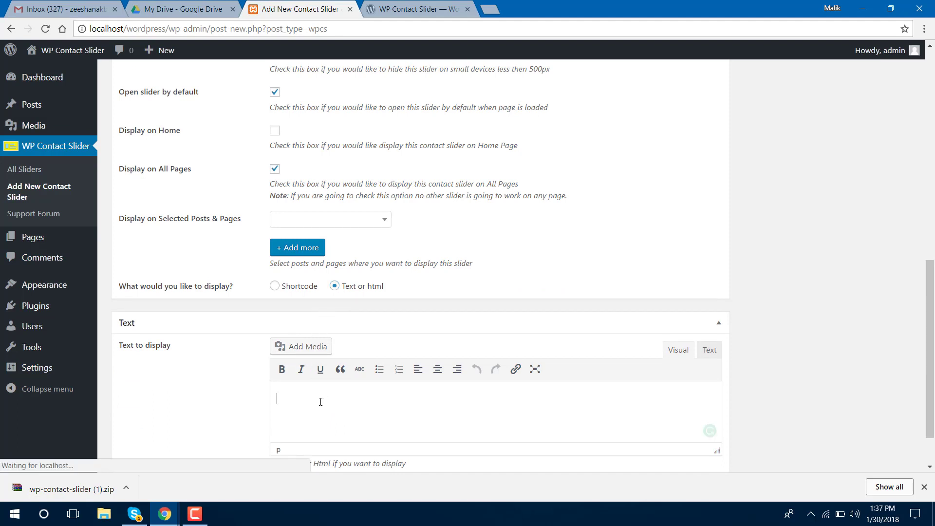
text(T)
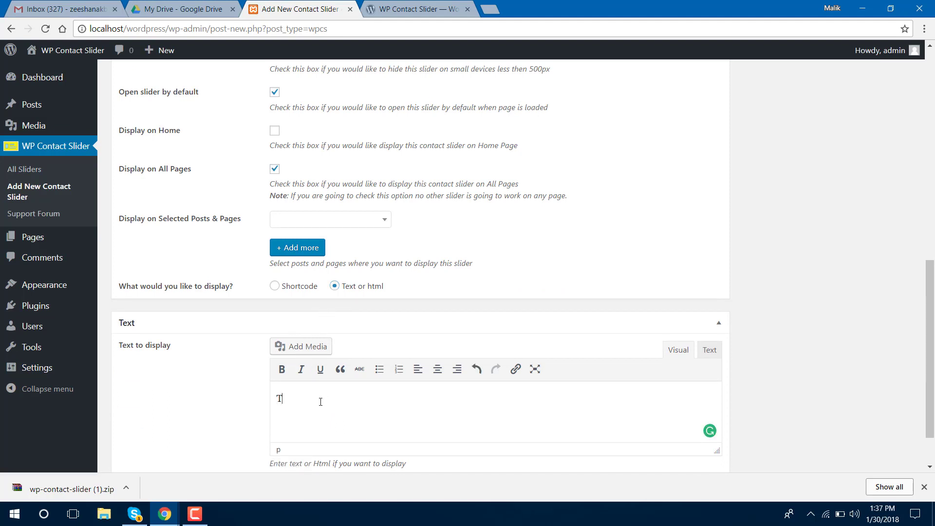
text(his is a descrition...)
Save the new contact slider.
scroll(419, 431, down, 1)
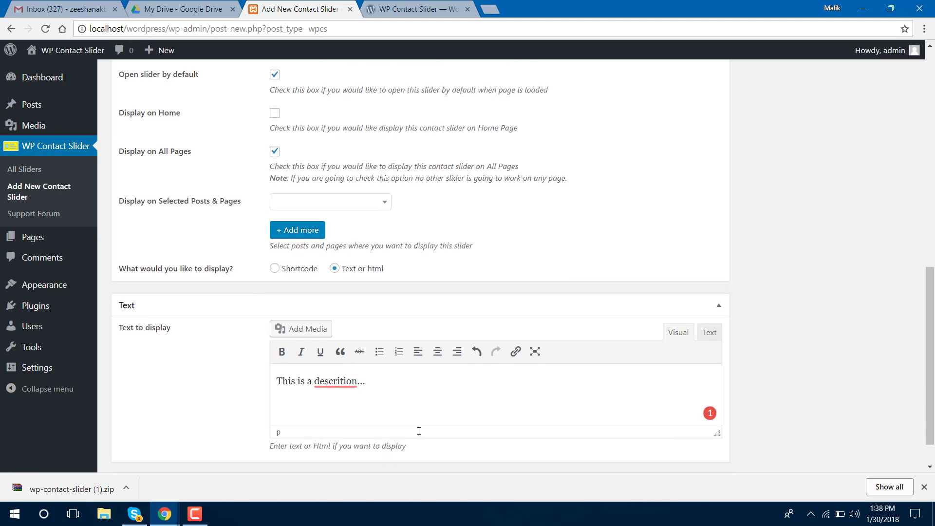
scroll(419, 431, down, 1)
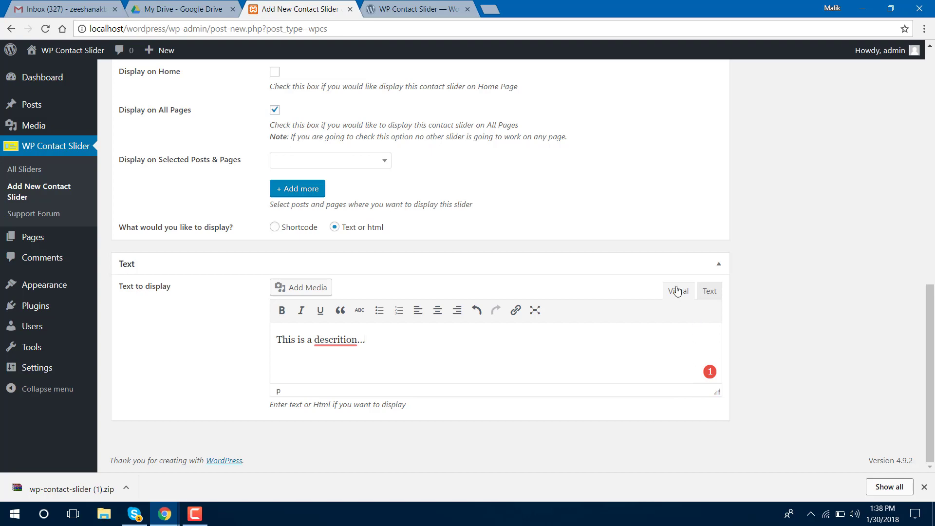
scroll(805, 299, up, 12)
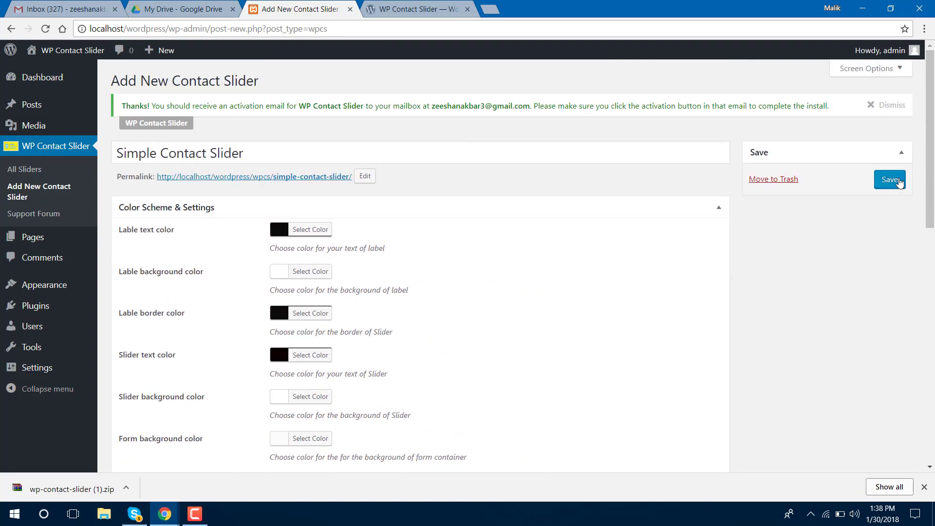
click(890, 179)
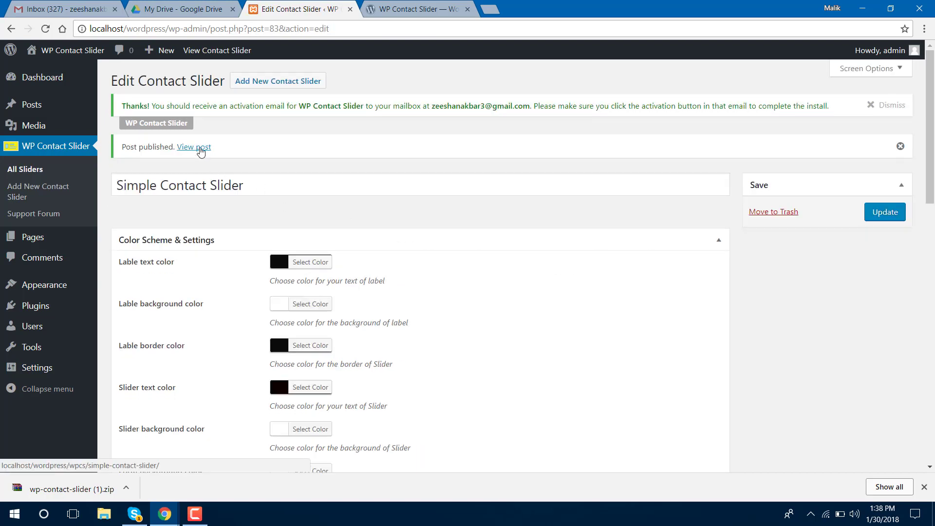
View the published slider's page in a new tab, open and close the slider there, and return to its edit page.
right_click(200, 149)
click(227, 156)
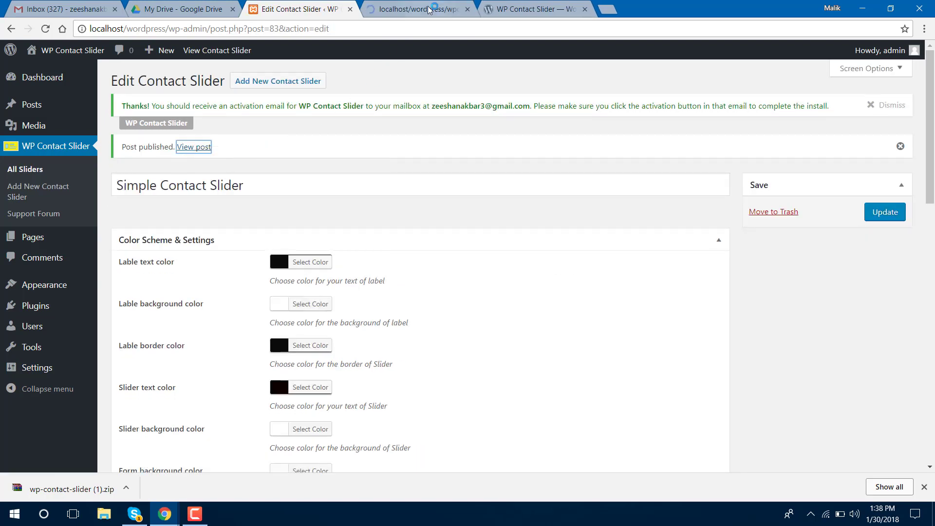
click(429, 10)
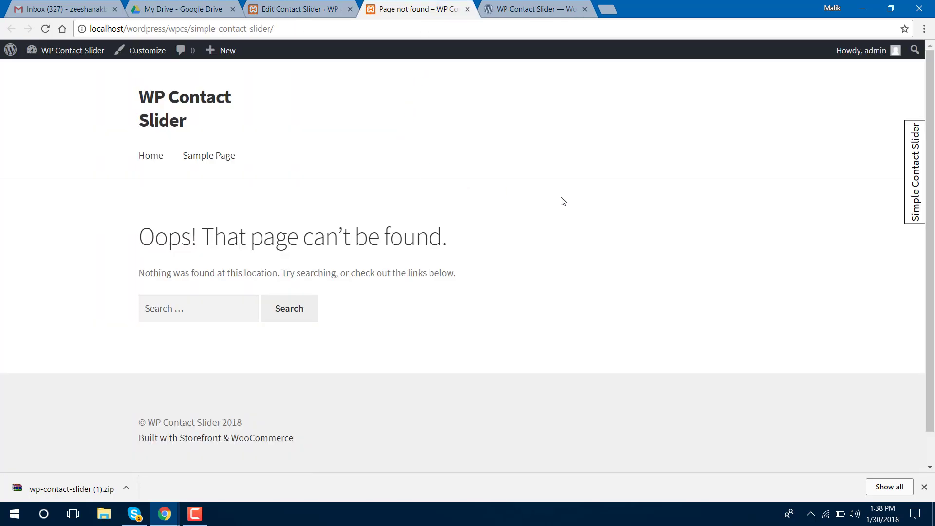
click(909, 155)
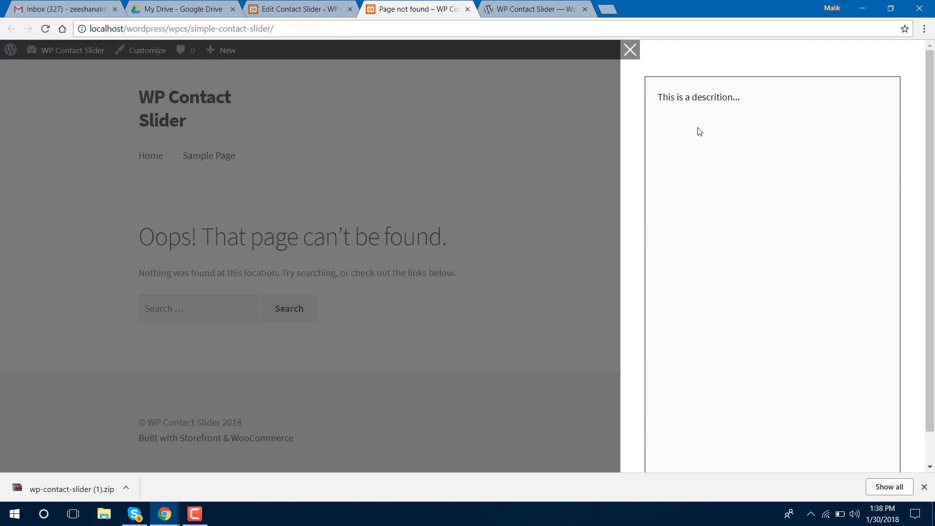
click(631, 50)
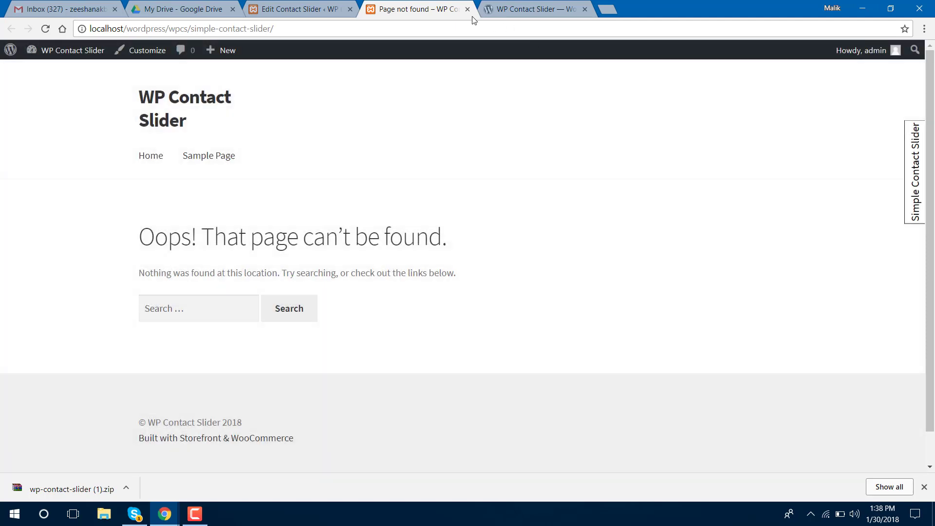
click(468, 10)
click(468, 9)
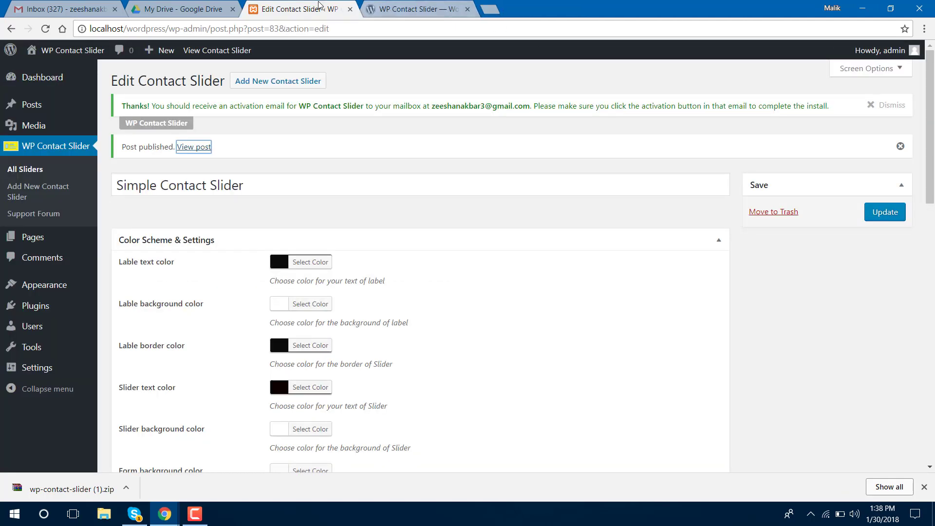
Change the slider background color to a light gray.
scroll(424, 188, down, 1)
scroll(425, 189, down, 3)
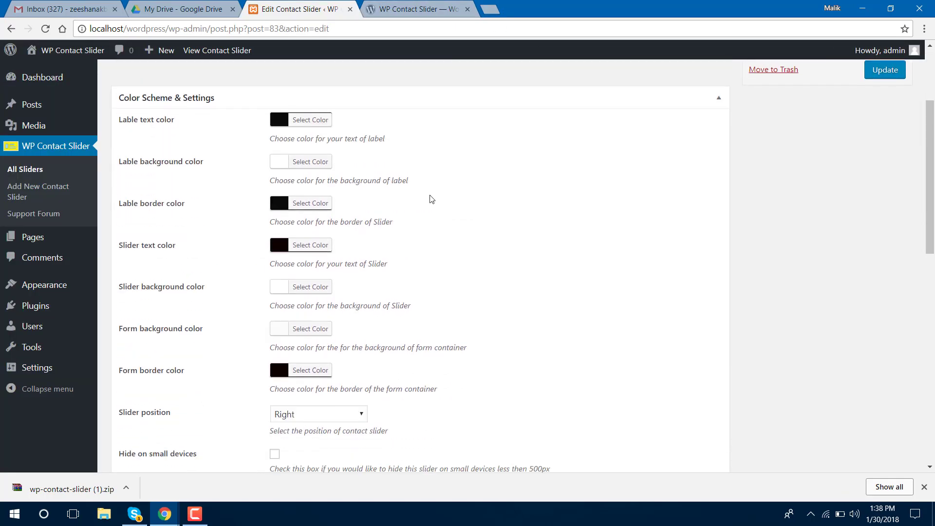
scroll(465, 221, up, 2)
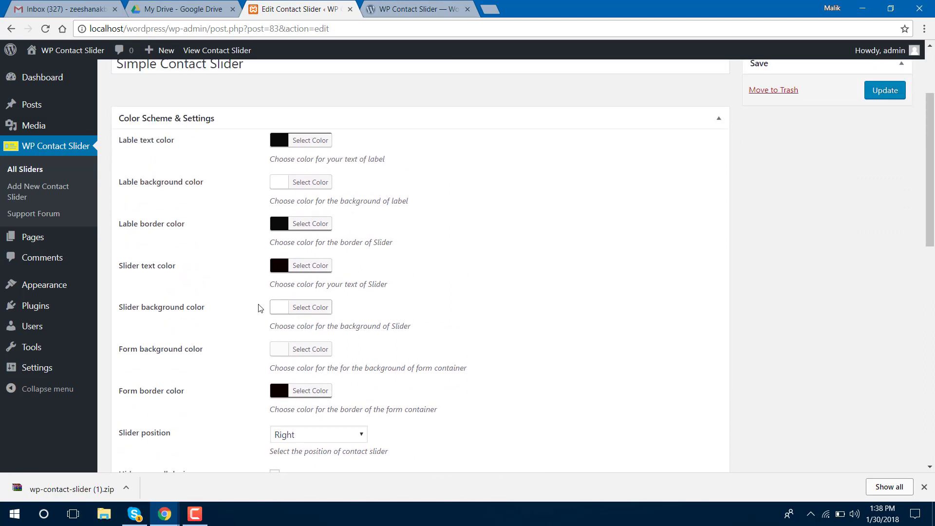
click(278, 314)
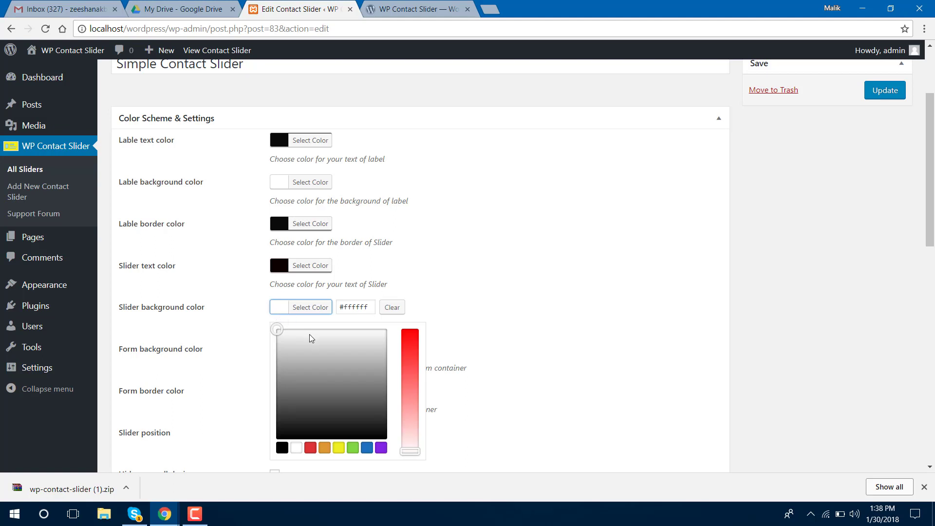
click(290, 368)
click(480, 338)
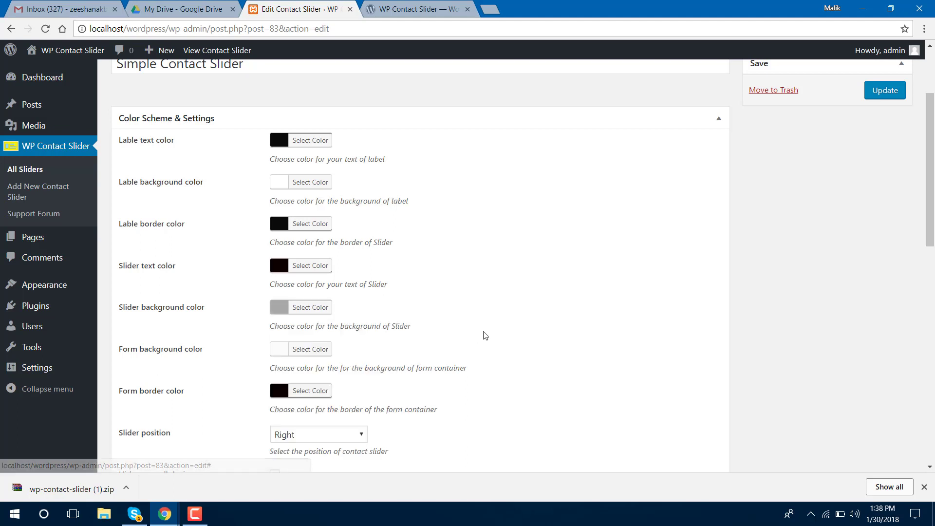
Change the form background color to a dark gray.
scroll(390, 313, down, 2)
click(275, 235)
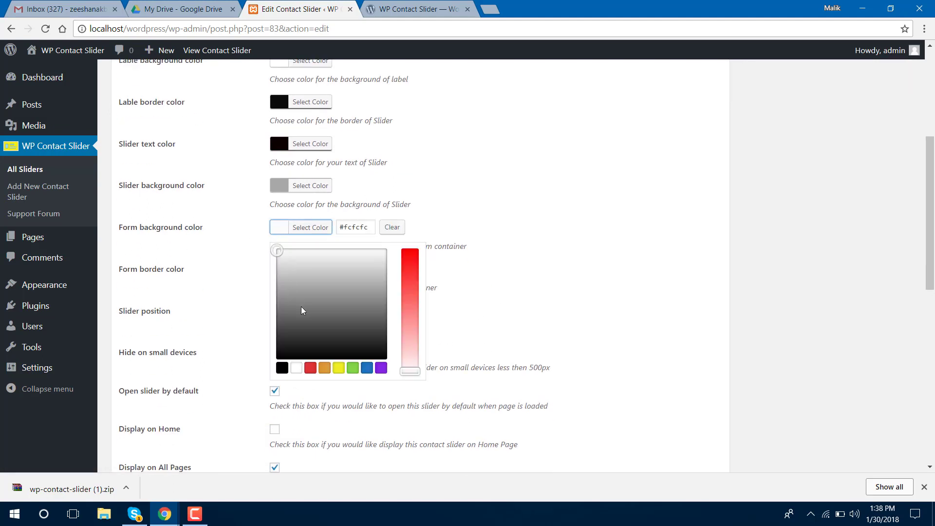
mouse_move(282, 258)
mouse_down()
mouse_move(306, 313)
mouse_move(325, 322)
mouse_move(331, 311)
mouse_up()
click(491, 287)
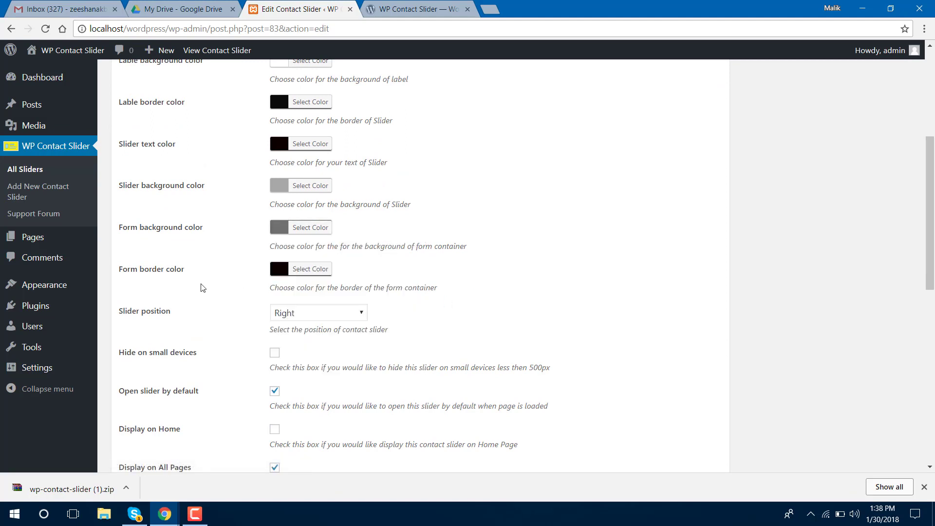
Set the slider position to Left and disable opening the slider by default.
scroll(437, 285, down, 1)
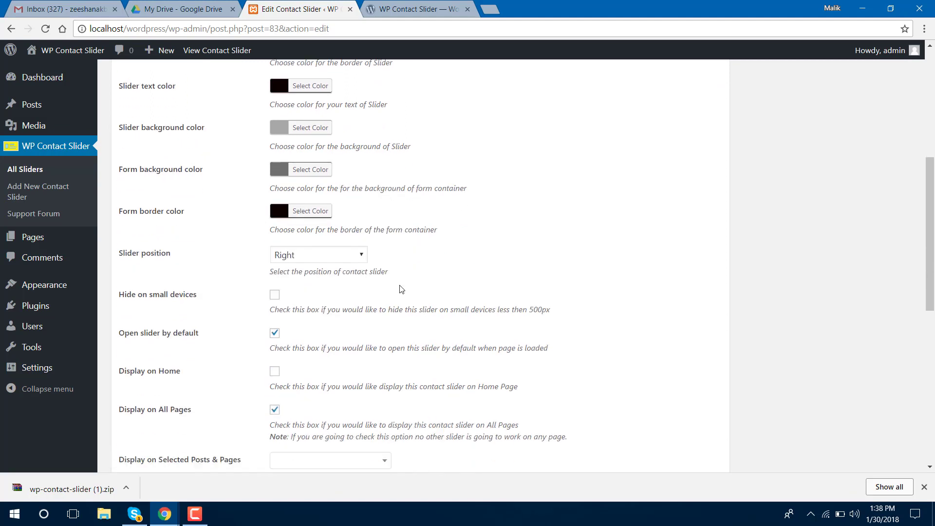
click(341, 252)
click(287, 271)
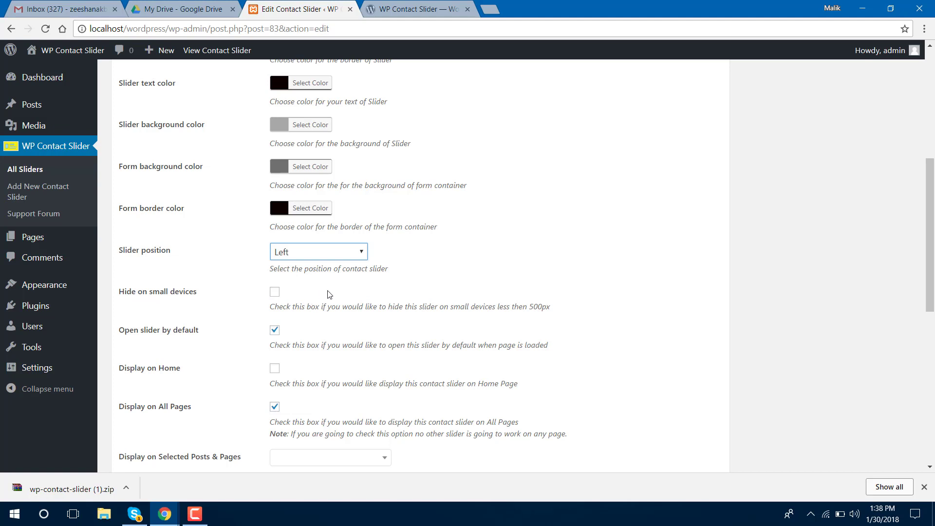
scroll(330, 293, down, 2)
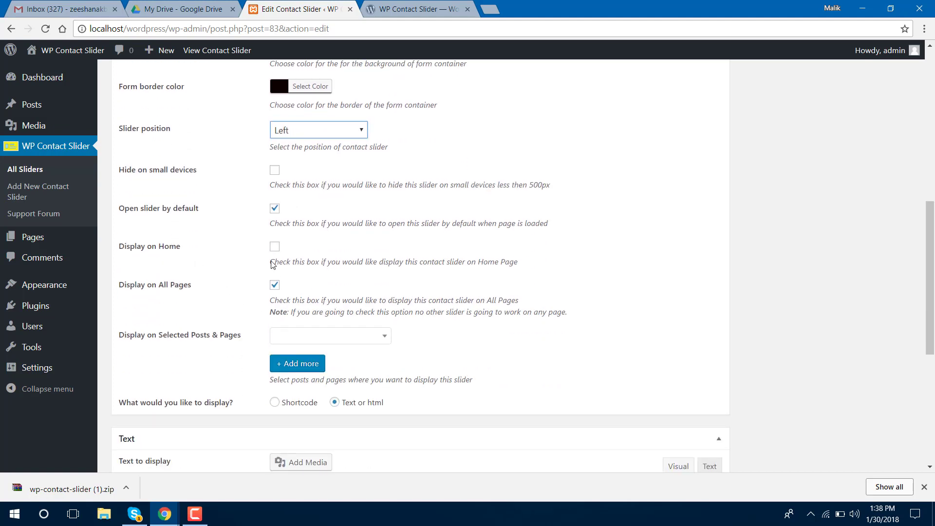
click(275, 209)
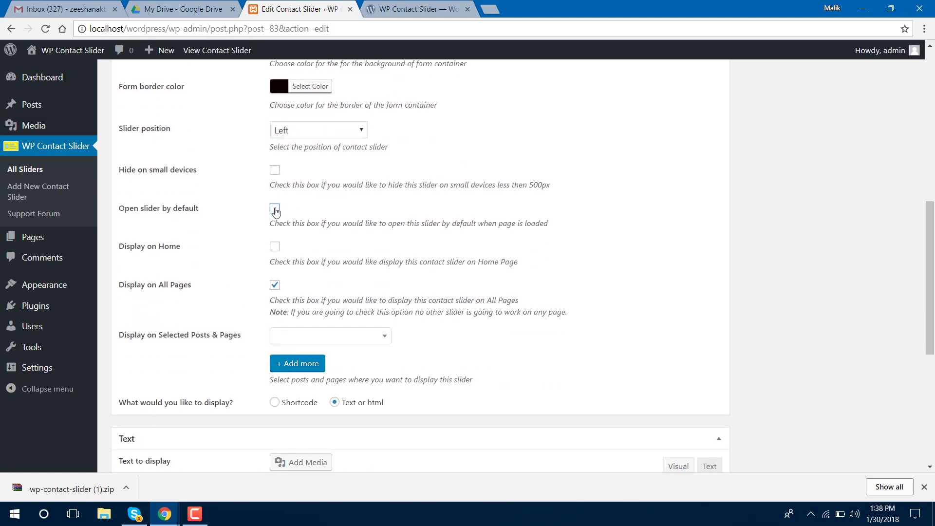
scroll(388, 236, down, 1)
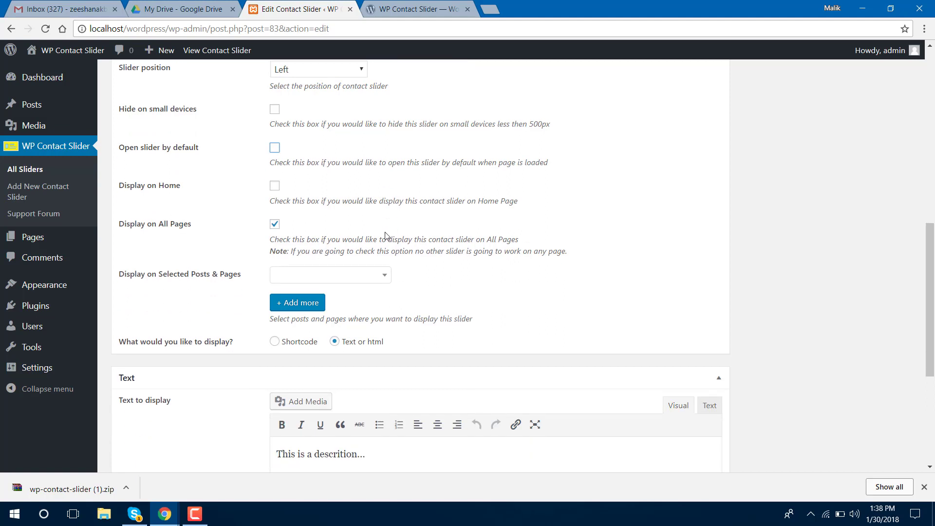
scroll(411, 285, down, 1)
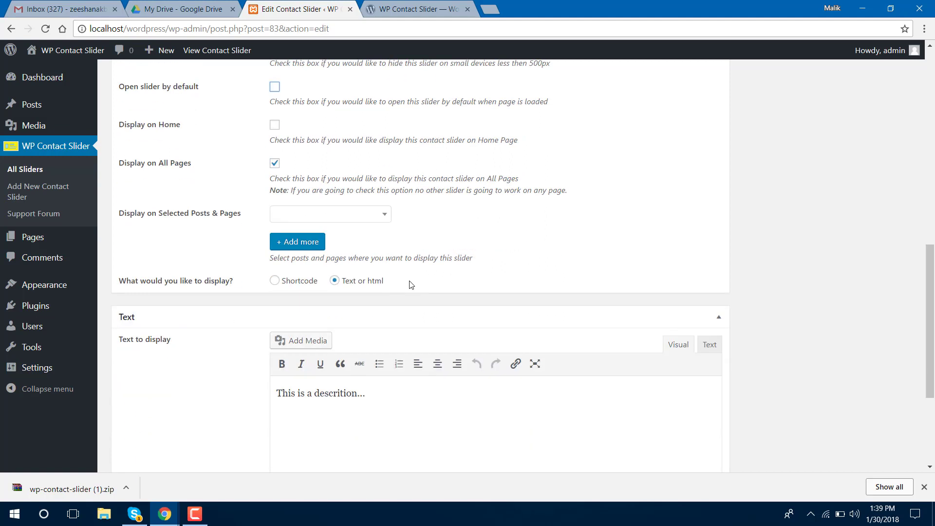
Set the slider to display a shortcode and choose Contactform 7 as the shortcode type.
click(276, 282)
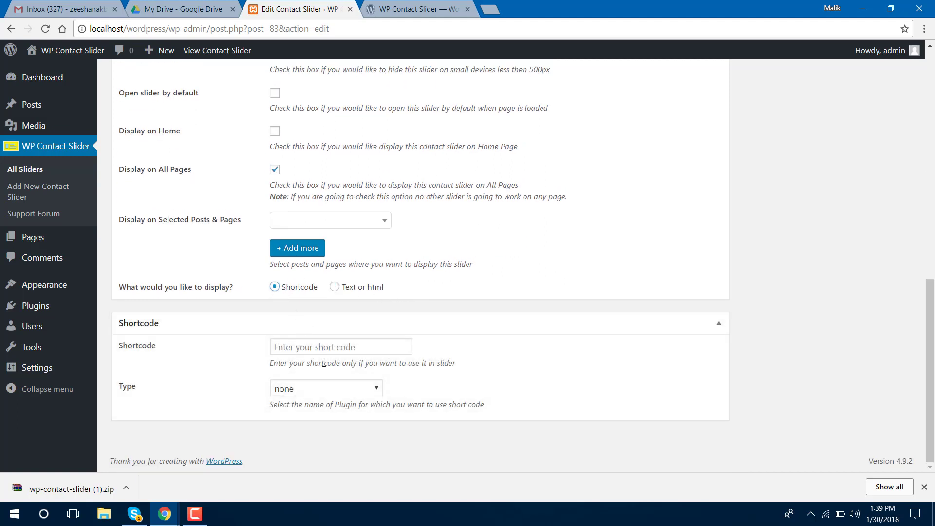
click(340, 389)
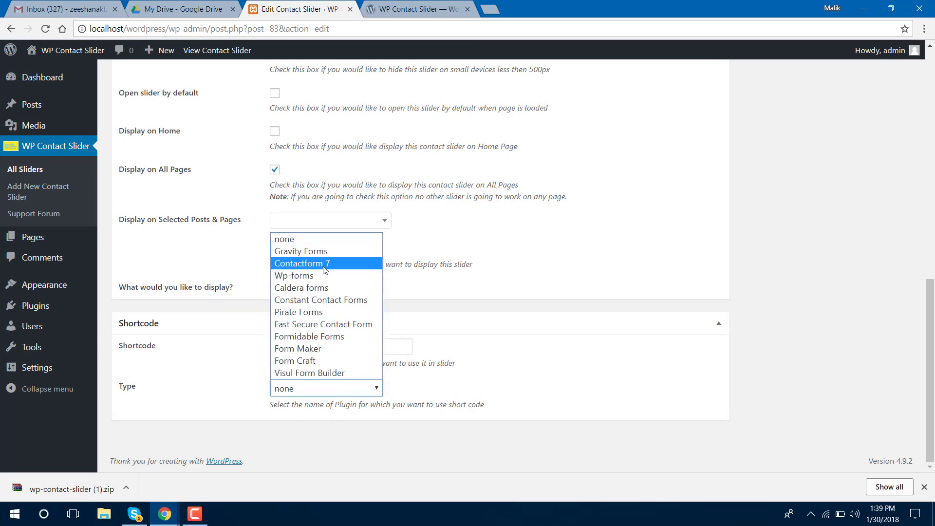
click(341, 261)
Open the page for adding new plugins in a new browser tab and switch to it.
scroll(502, 326, up, 6)
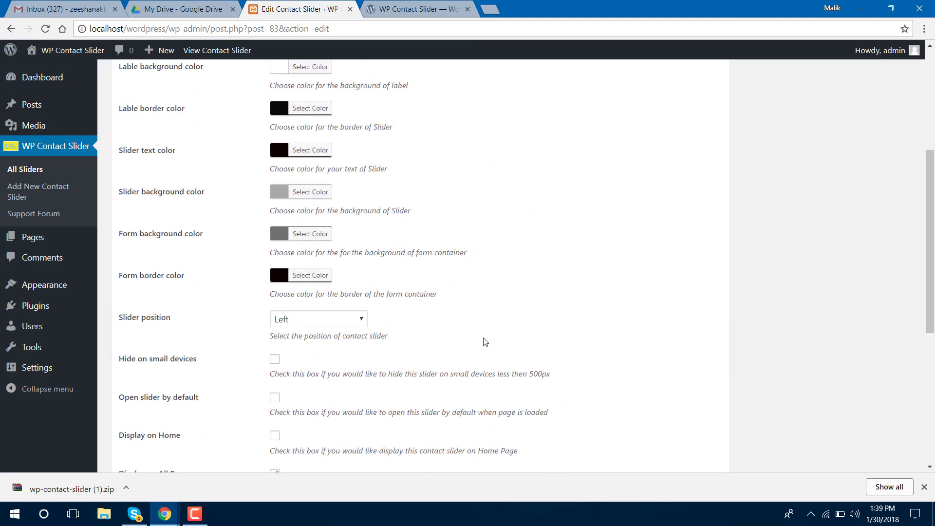
mouse_move(59, 305)
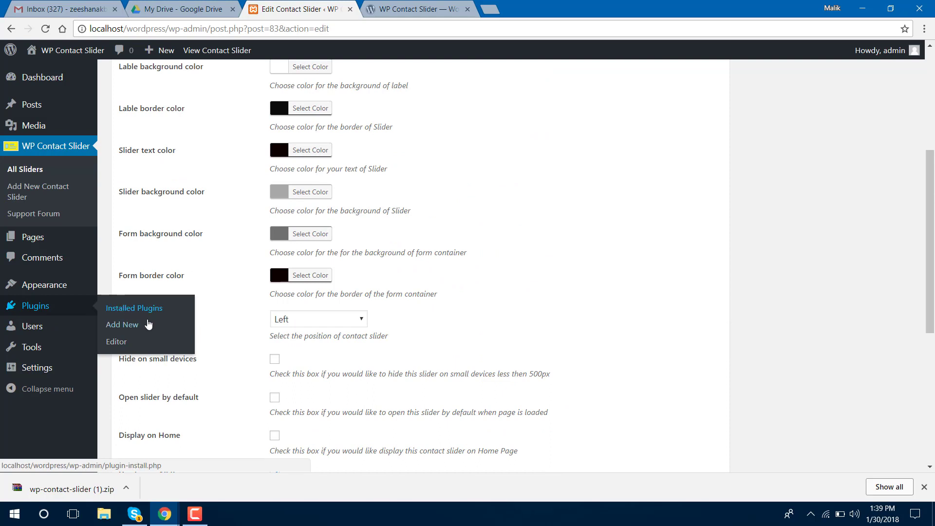
right_click(148, 328)
click(185, 335)
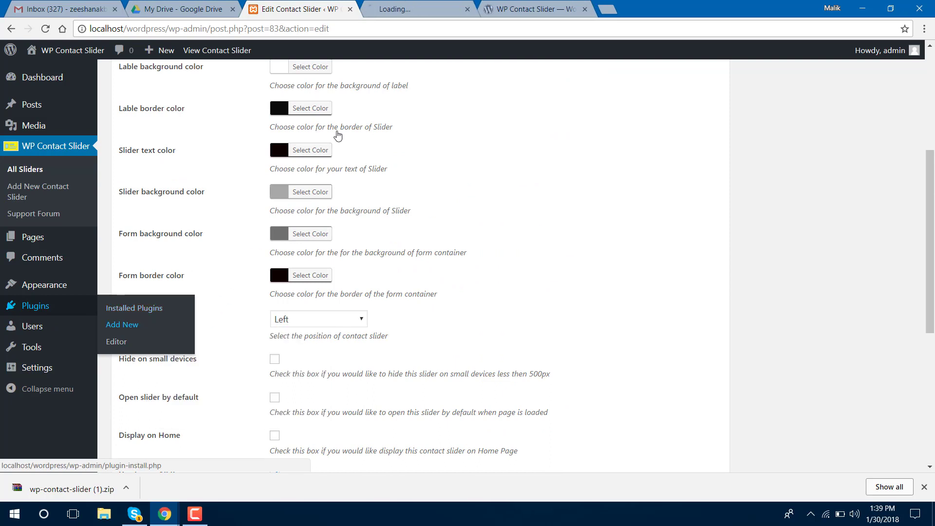
click(407, 10)
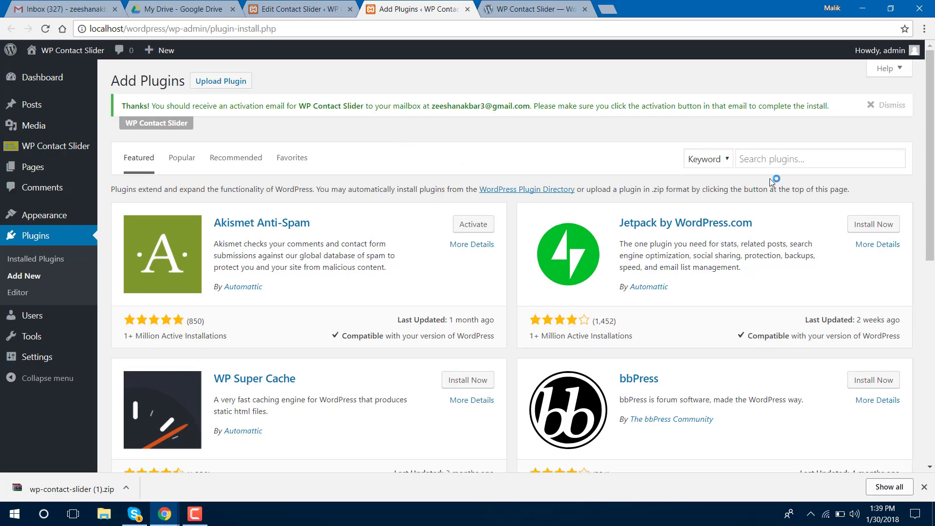
Find the Contact Form 7 plugin by searching for "contact form 7", and install and activate it.
click(777, 162)
text(con)
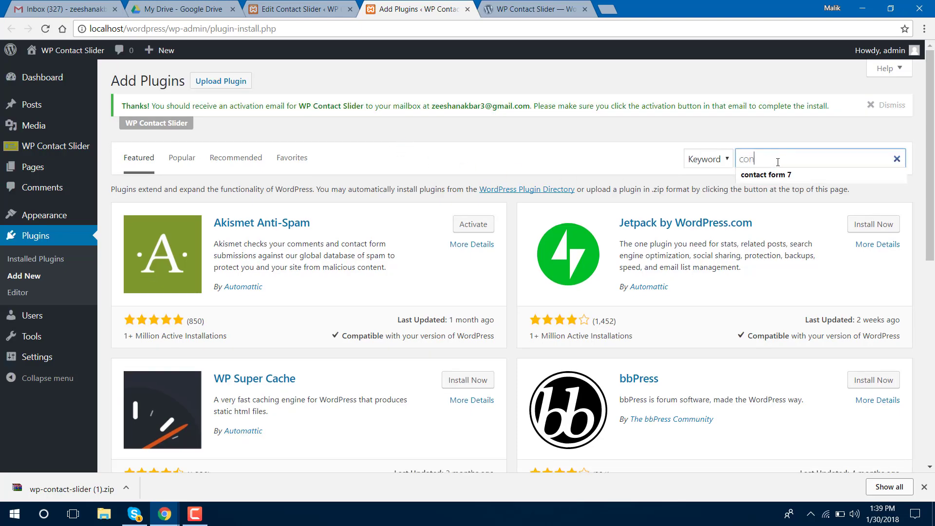
text(tact )
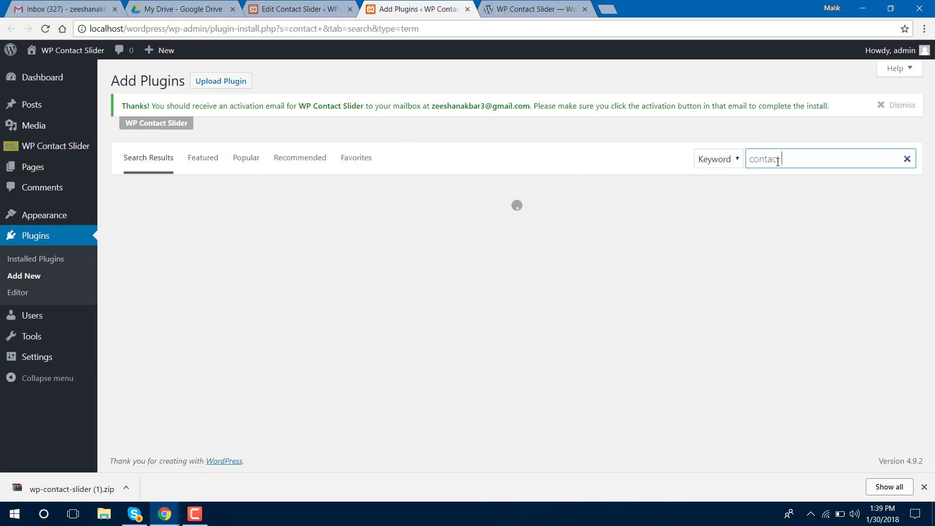
text(form)
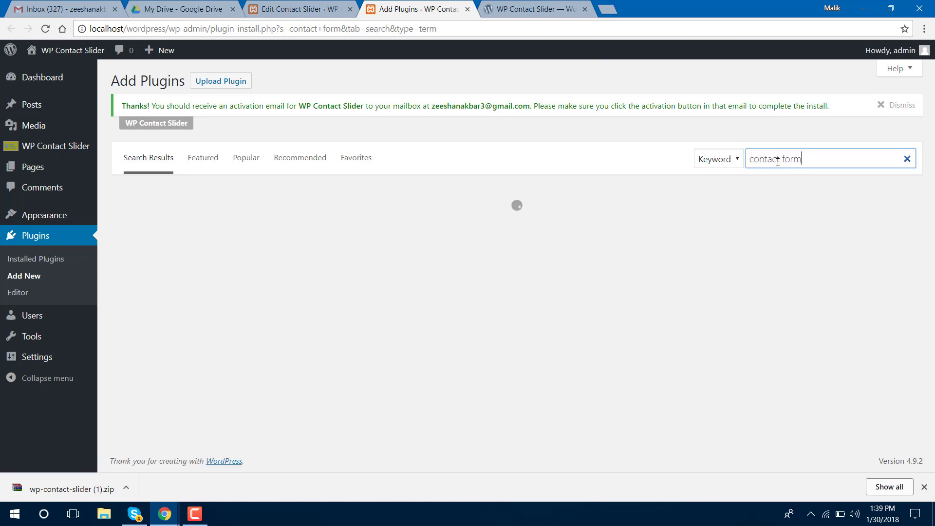
text( 7)
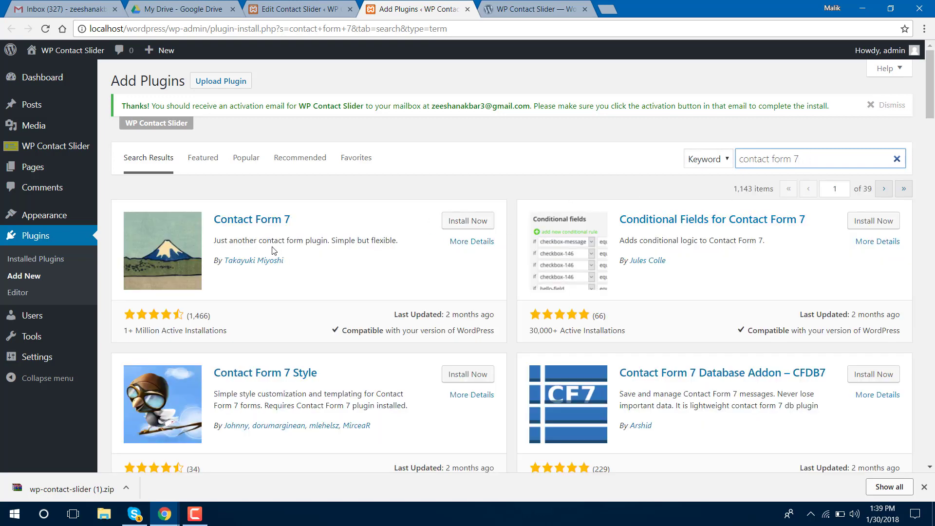
click(470, 227)
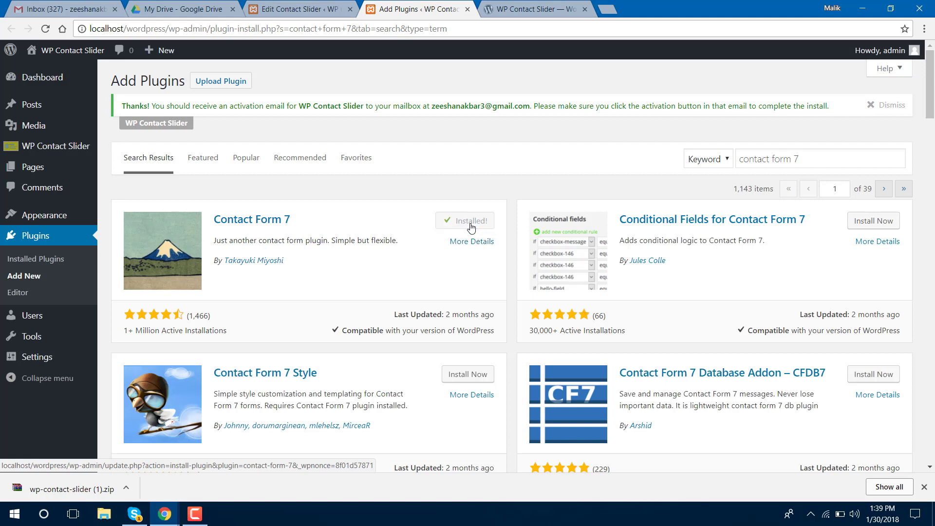
click(472, 224)
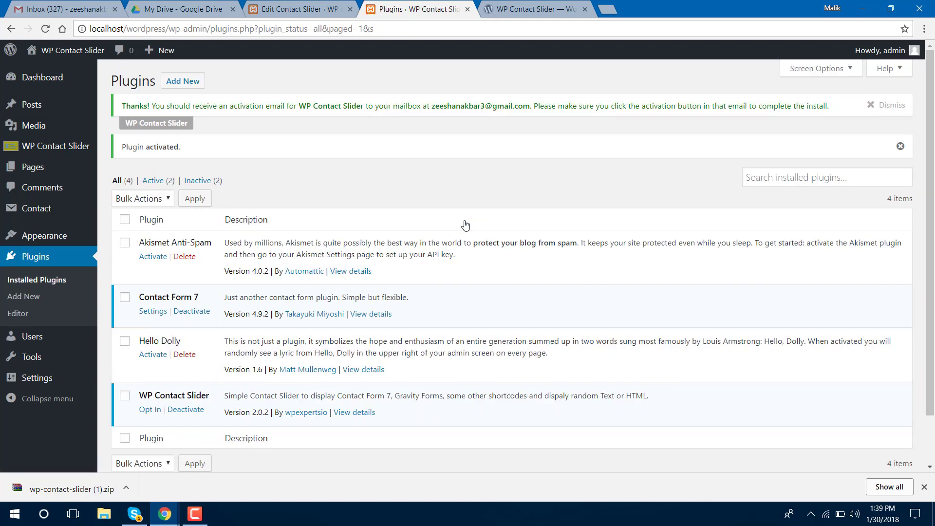
Start a new contact form in Contact Form 7 and title it "CF 7".
mouse_move(48, 210)
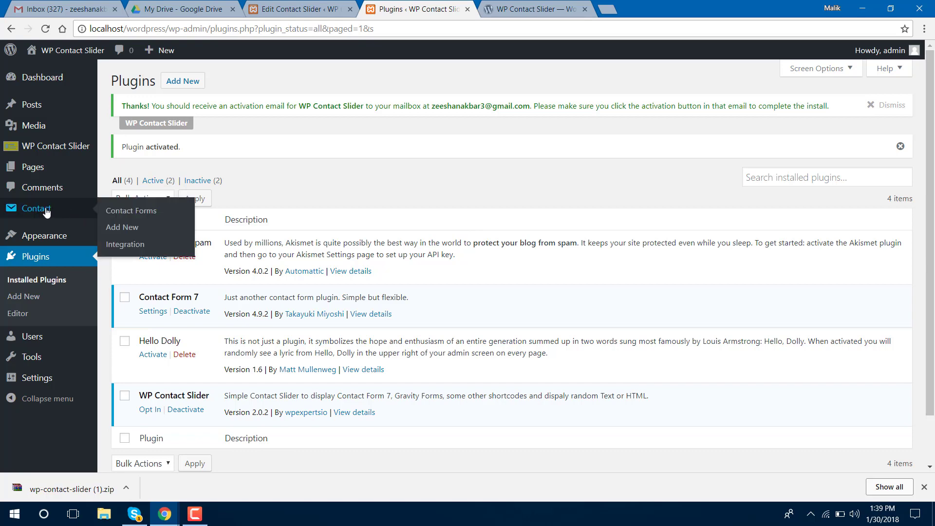
click(169, 215)
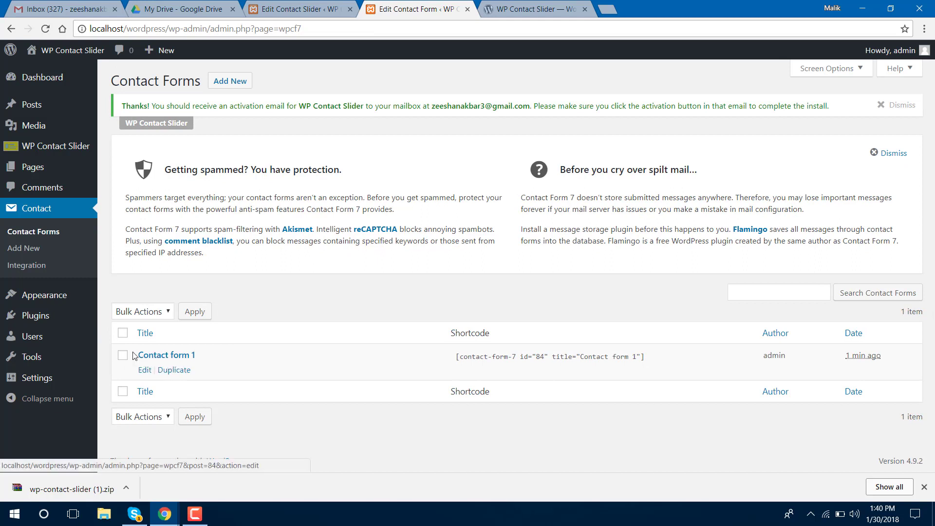
click(243, 91)
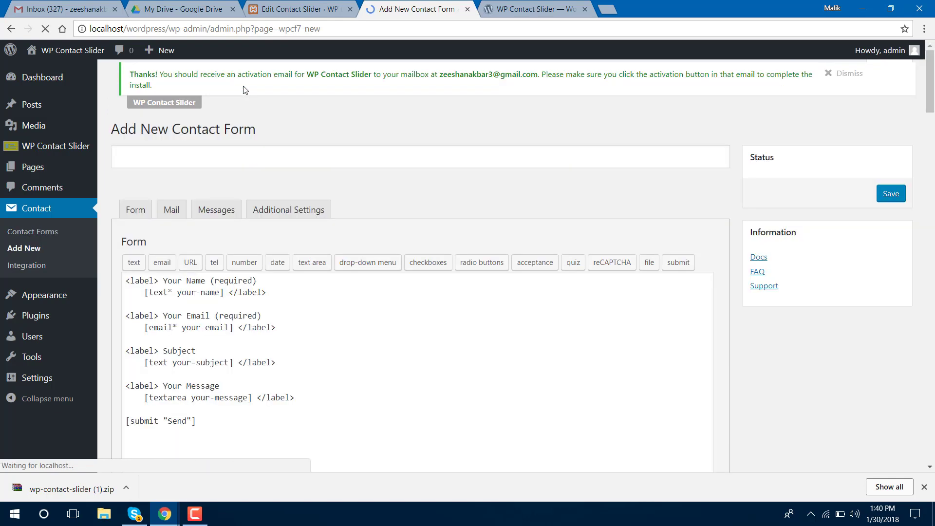
click(234, 148)
text(Con)
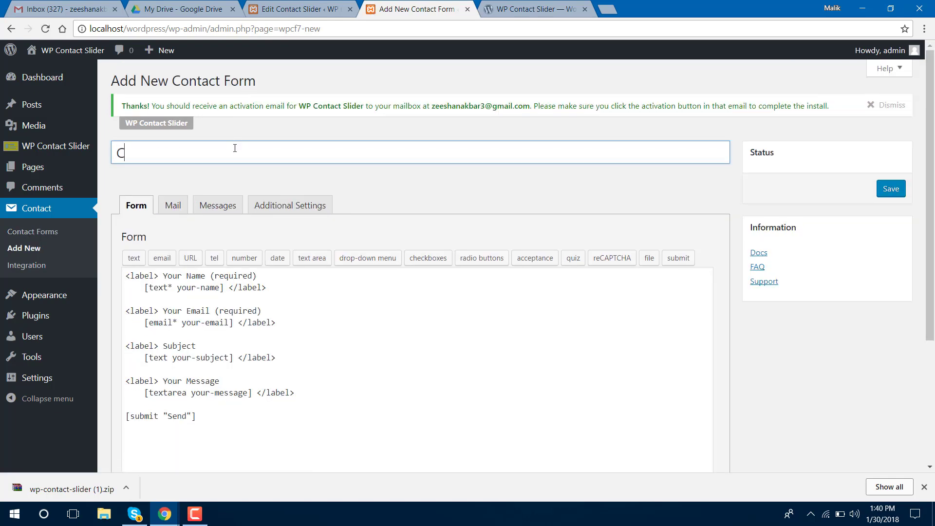
key(BackSpace)
key(BackSpace)
text(F 7)
Review the new form's mail, messages and additional settings, including the recipient address, and return to its form template.
click(172, 205)
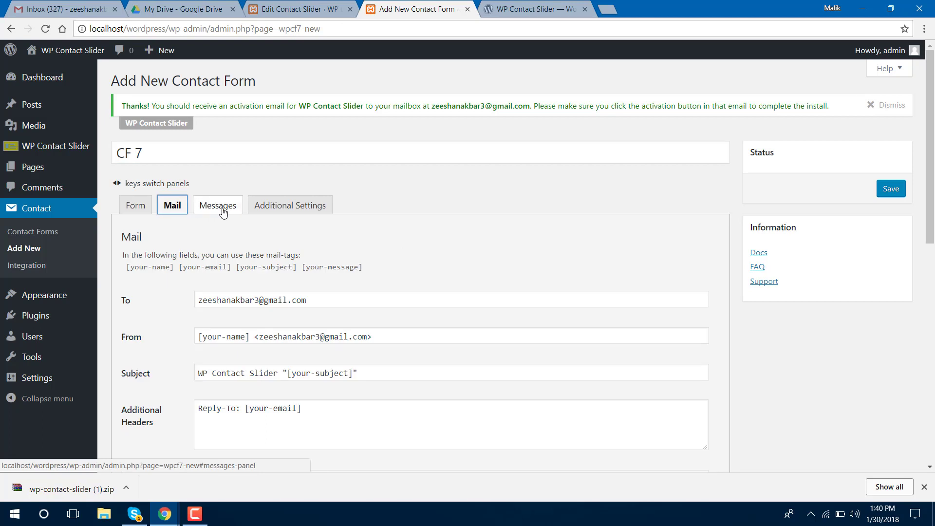
click(217, 205)
click(279, 207)
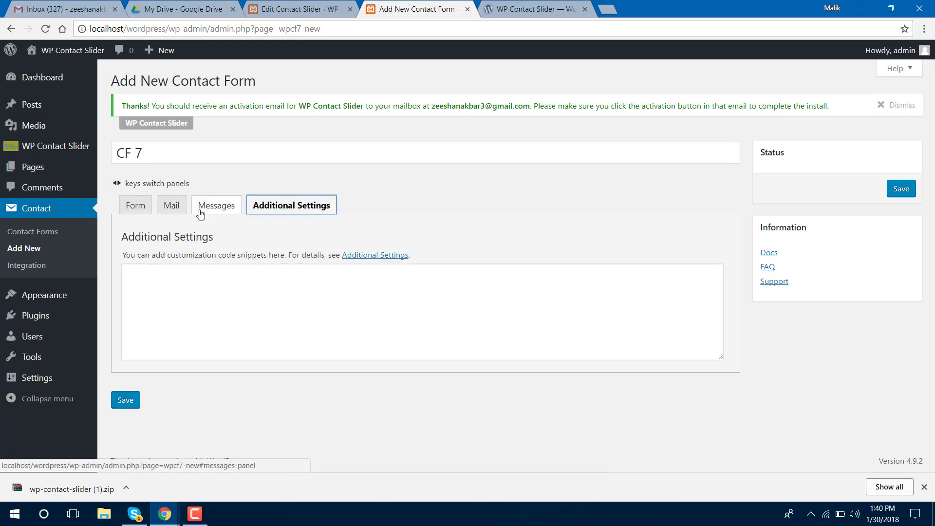
click(175, 210)
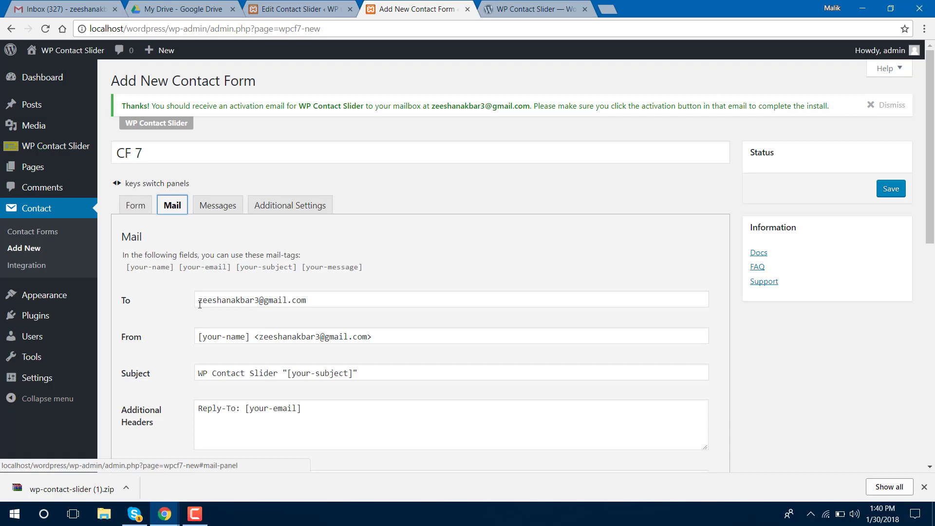
drag(307, 300, 200, 295)
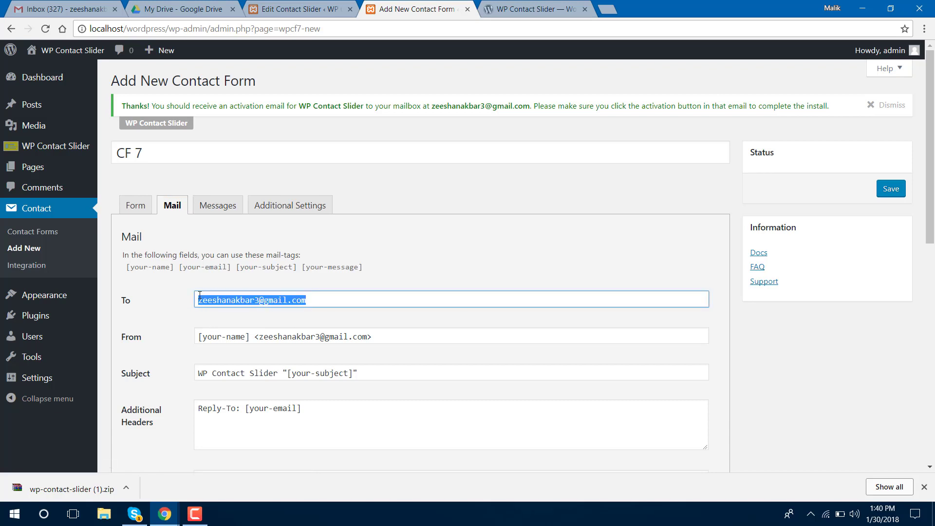
click(137, 205)
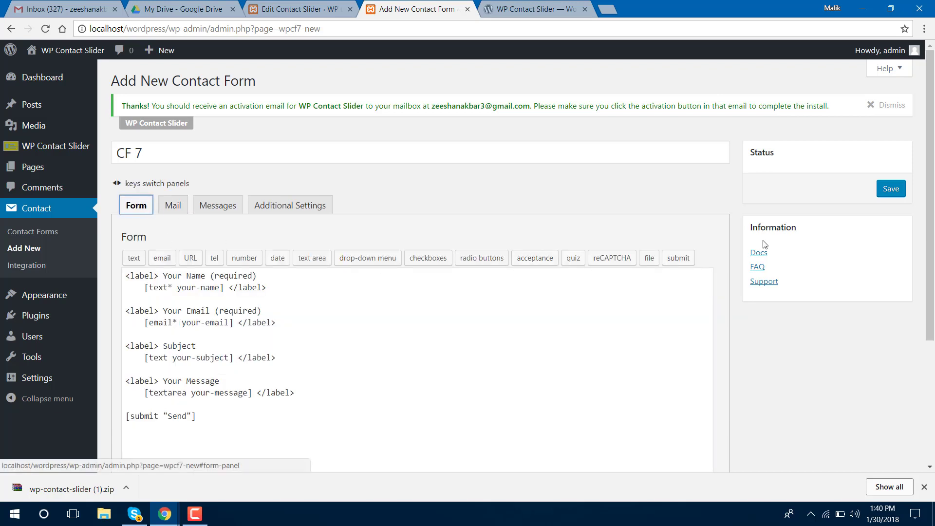
Save the CF 7 contact form and copy its shortcode.
click(882, 192)
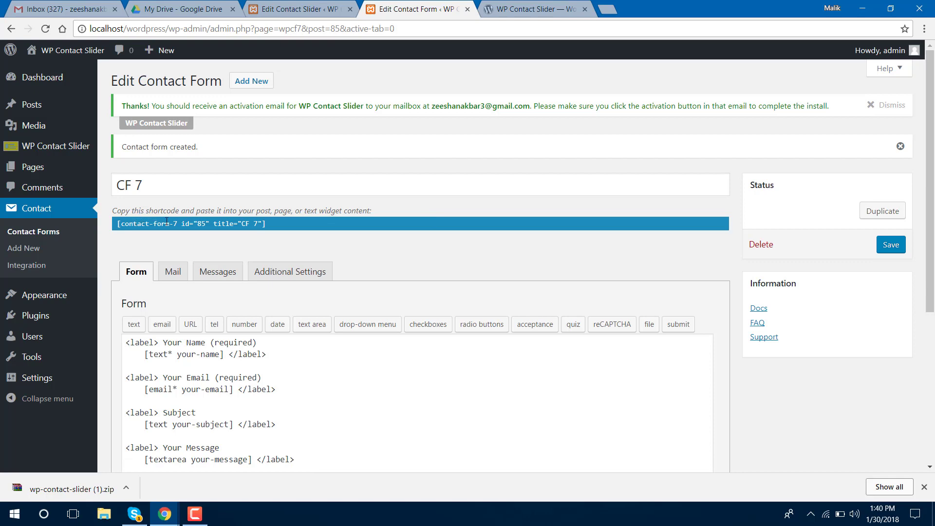
right_click(166, 222)
click(197, 229)
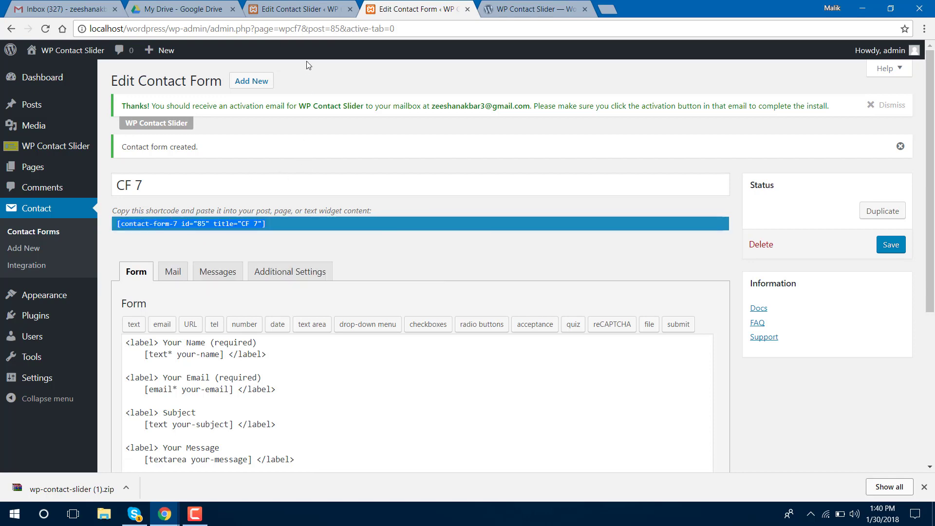
Paste the shortcode [contact-form-7 id="85" title="CF 7"] into the contact slider's shortcode setting and update the slider.
click(298, 10)
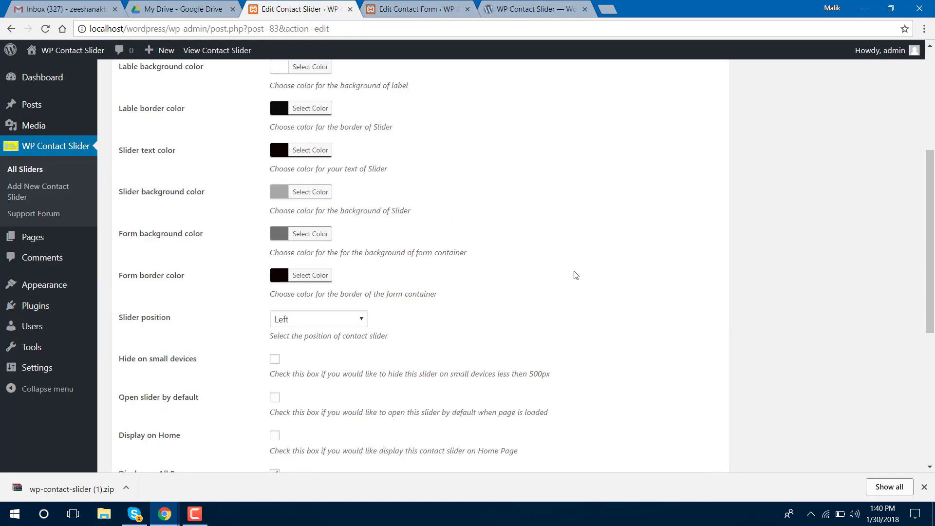
scroll(576, 276, down, 6)
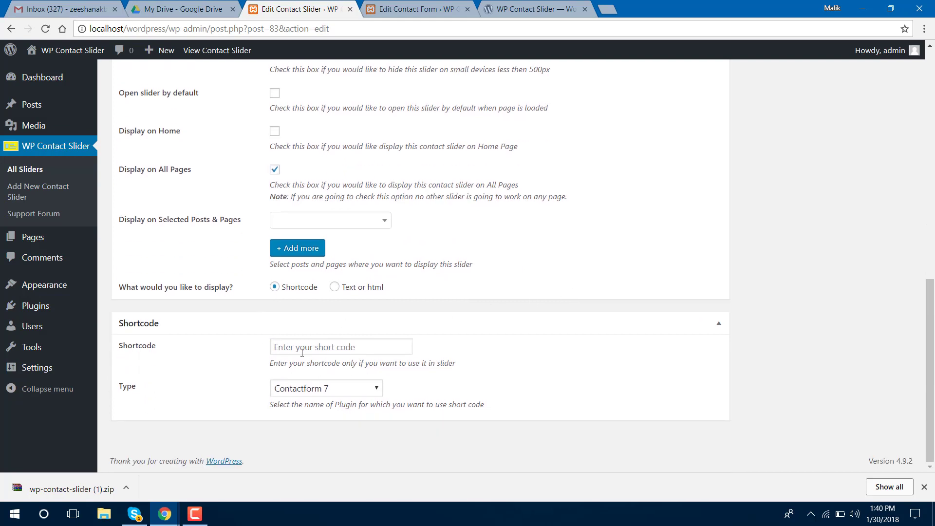
click(302, 351)
right_click(344, 349)
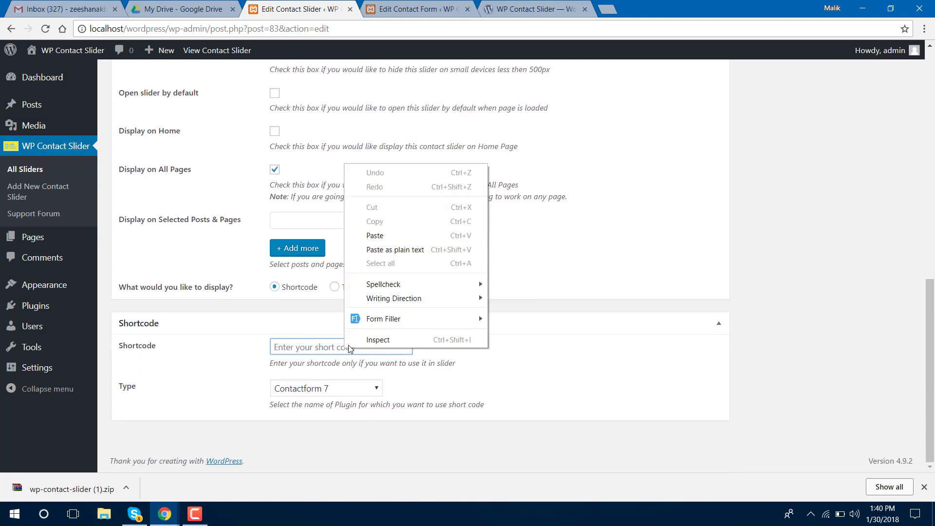
click(375, 235)
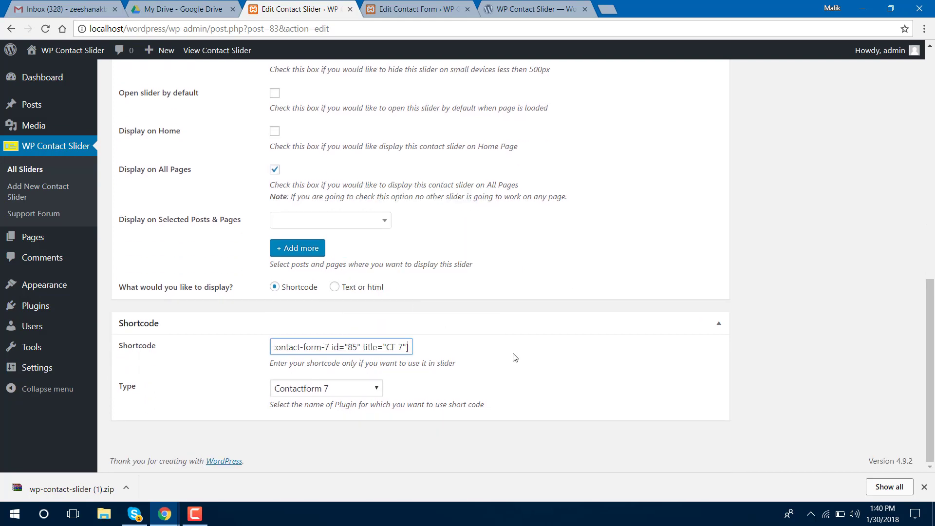
scroll(515, 358, up, 10)
click(885, 212)
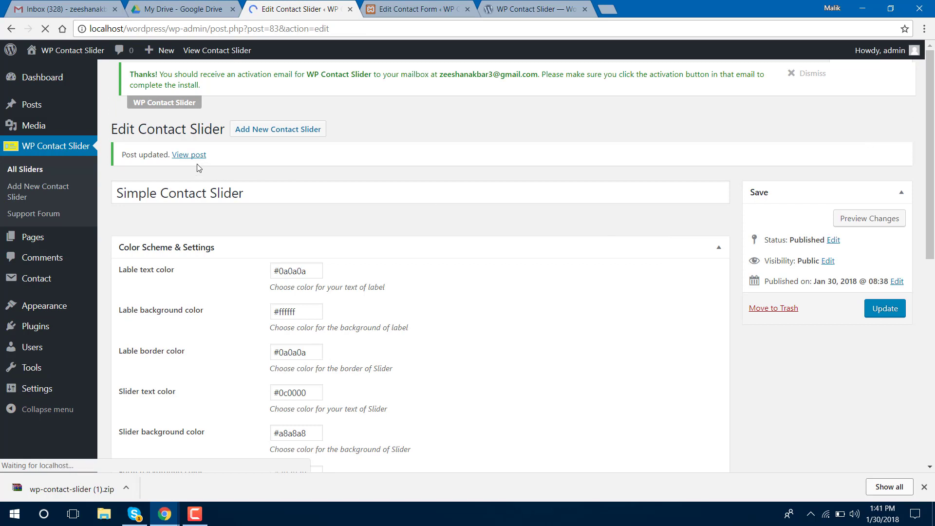
View the updated slider's page in a new tab, and open and close the contact form slider there.
right_click(190, 147)
click(238, 154)
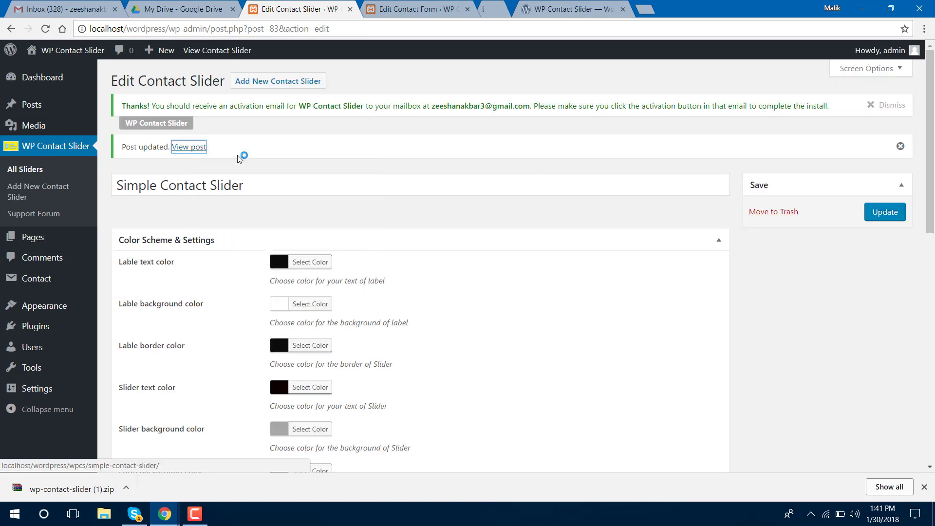
click(547, 8)
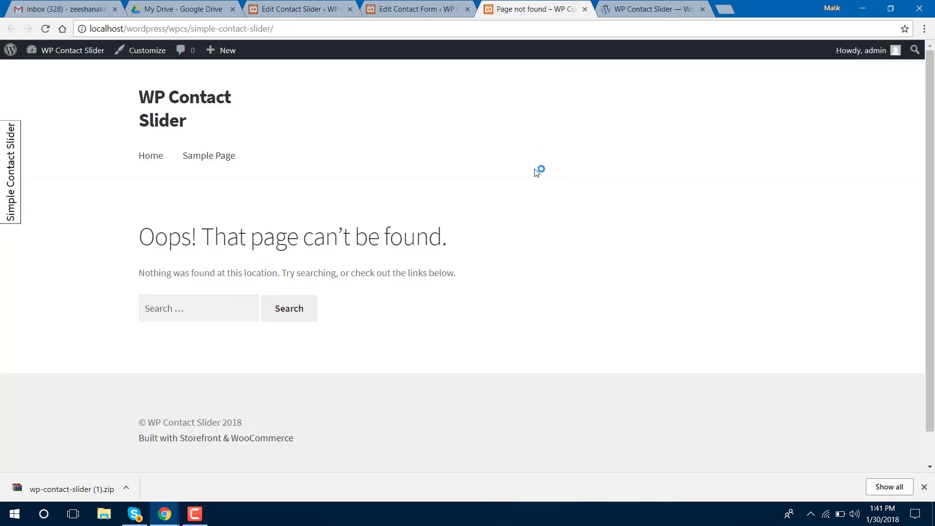
click(9, 170)
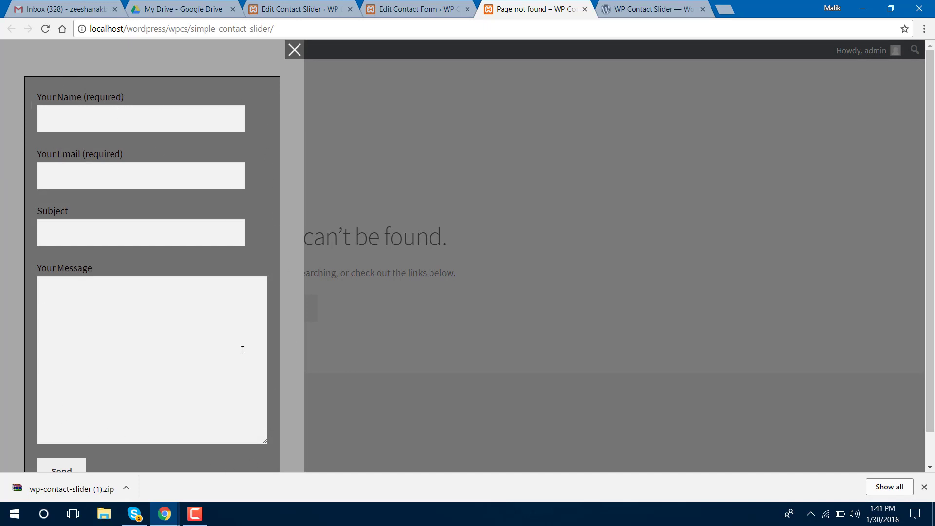
click(924, 487)
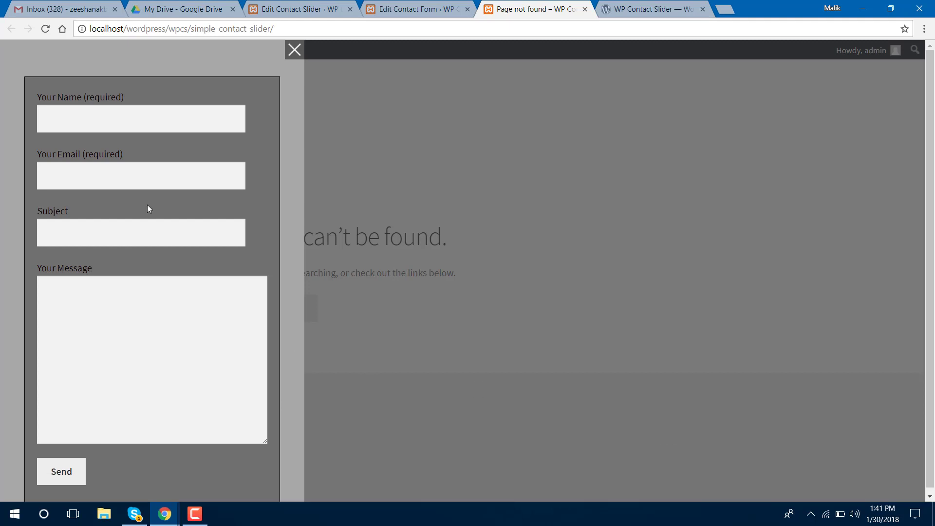
click(294, 53)
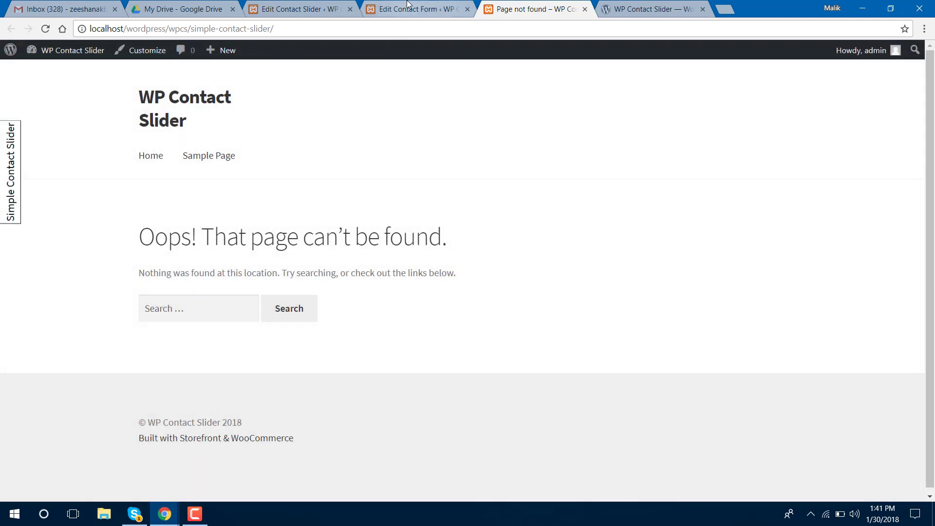
Examine the description and supported form plugins on the WP Contact Slider page at wordpress.org.
click(422, 6)
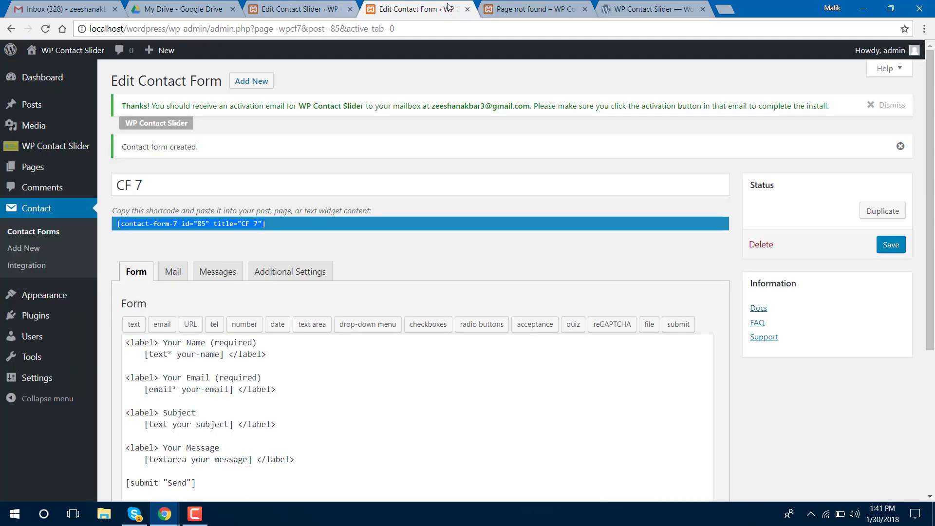
click(648, 9)
scroll(434, 326, down, 5)
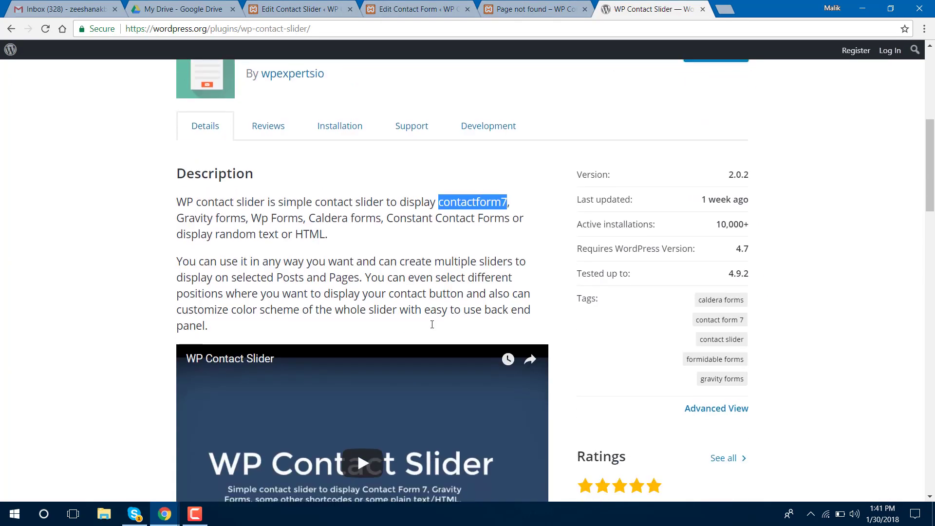
scroll(432, 324, down, 10)
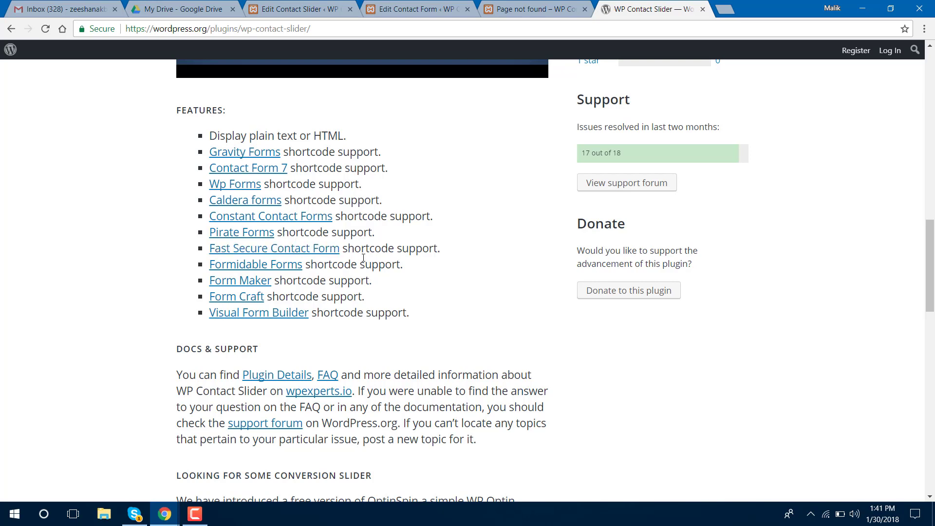
scroll(389, 265, up, 1)
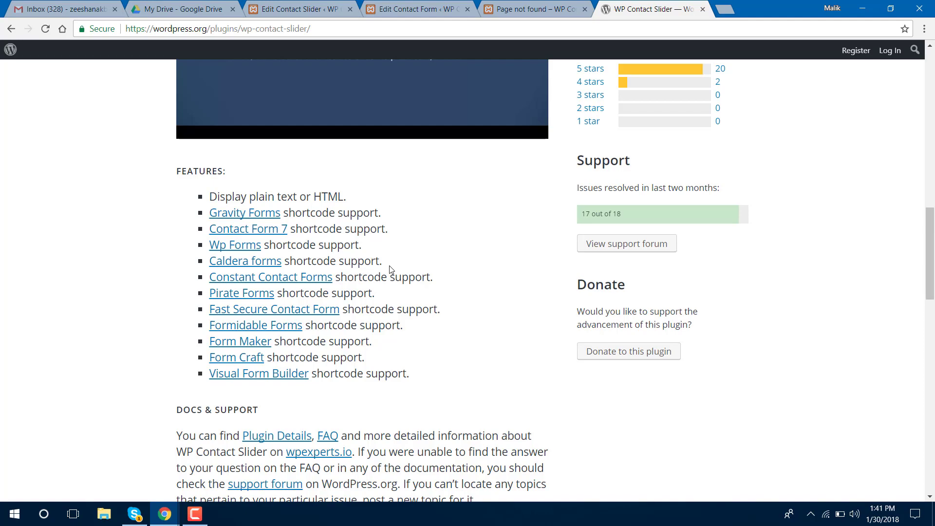
scroll(389, 267, up, 13)
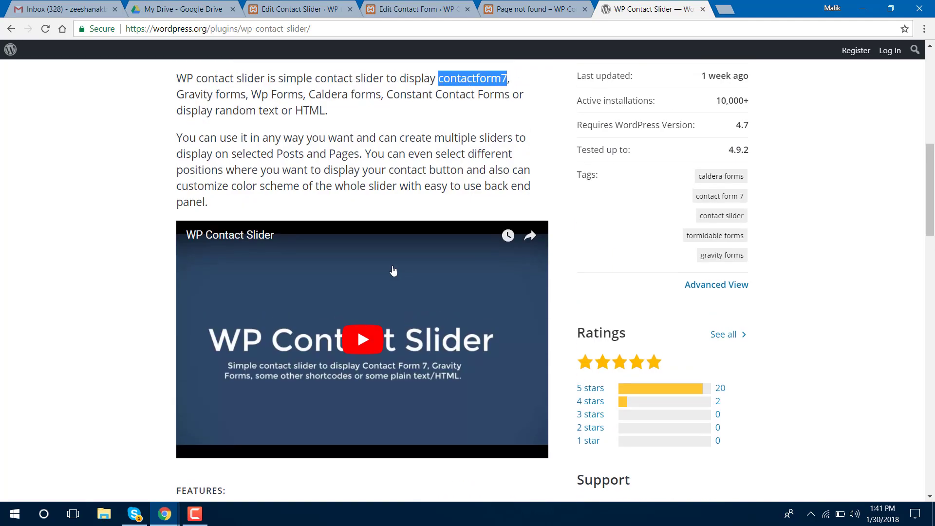
scroll(394, 270, up, 2)
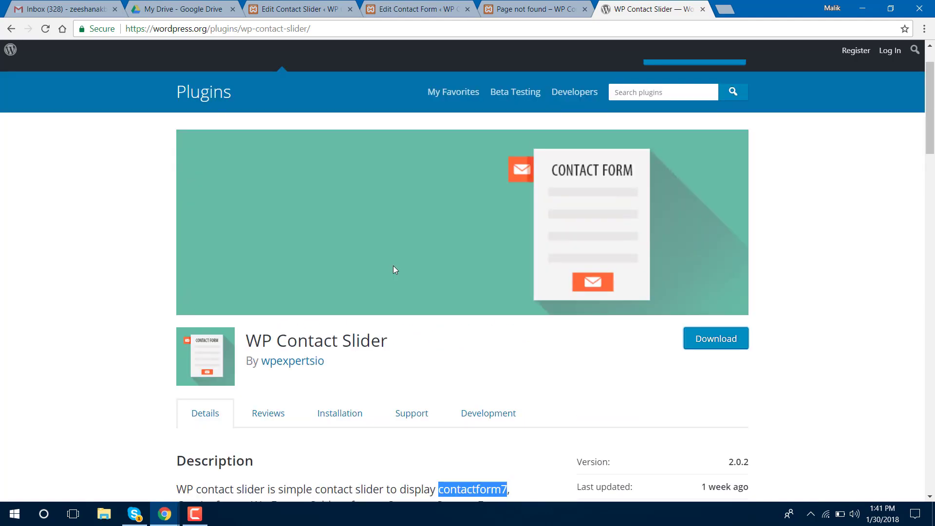